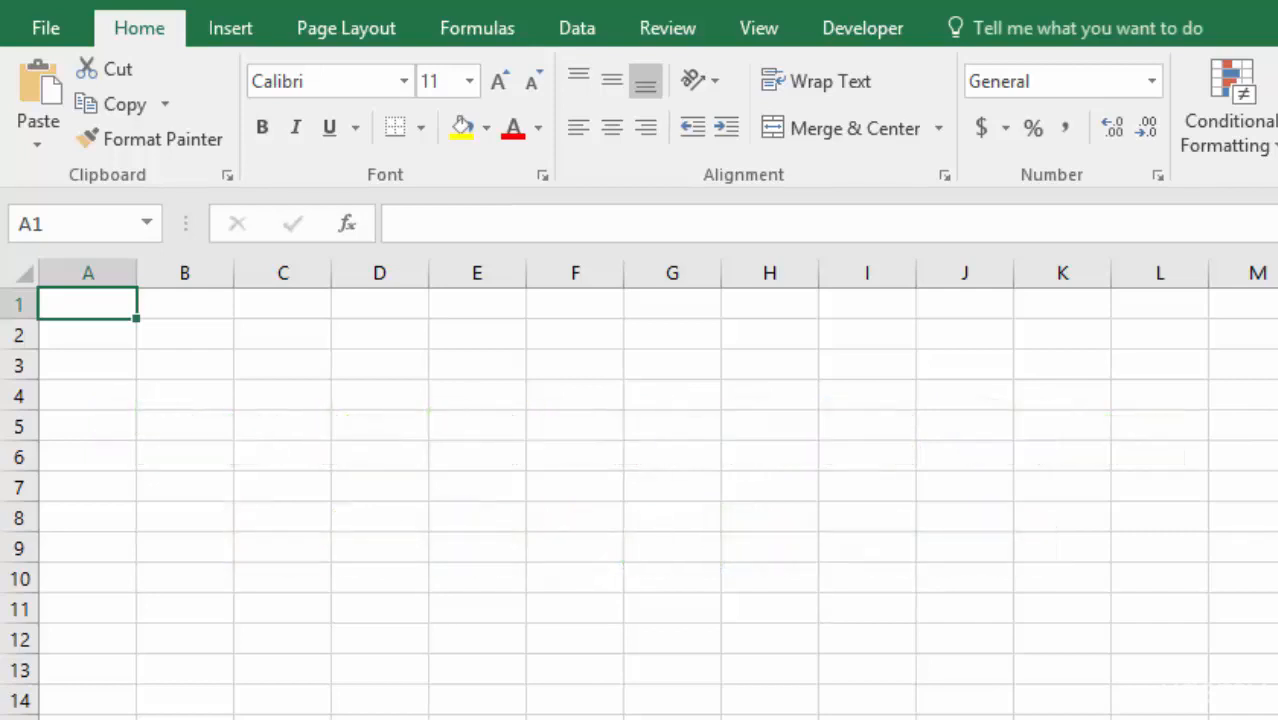
Step: Move the active cell from A1 to D5
key("Right")
key("Right")
key("Right")
key("Down")
key("Down")
key("Down")
key("Down")
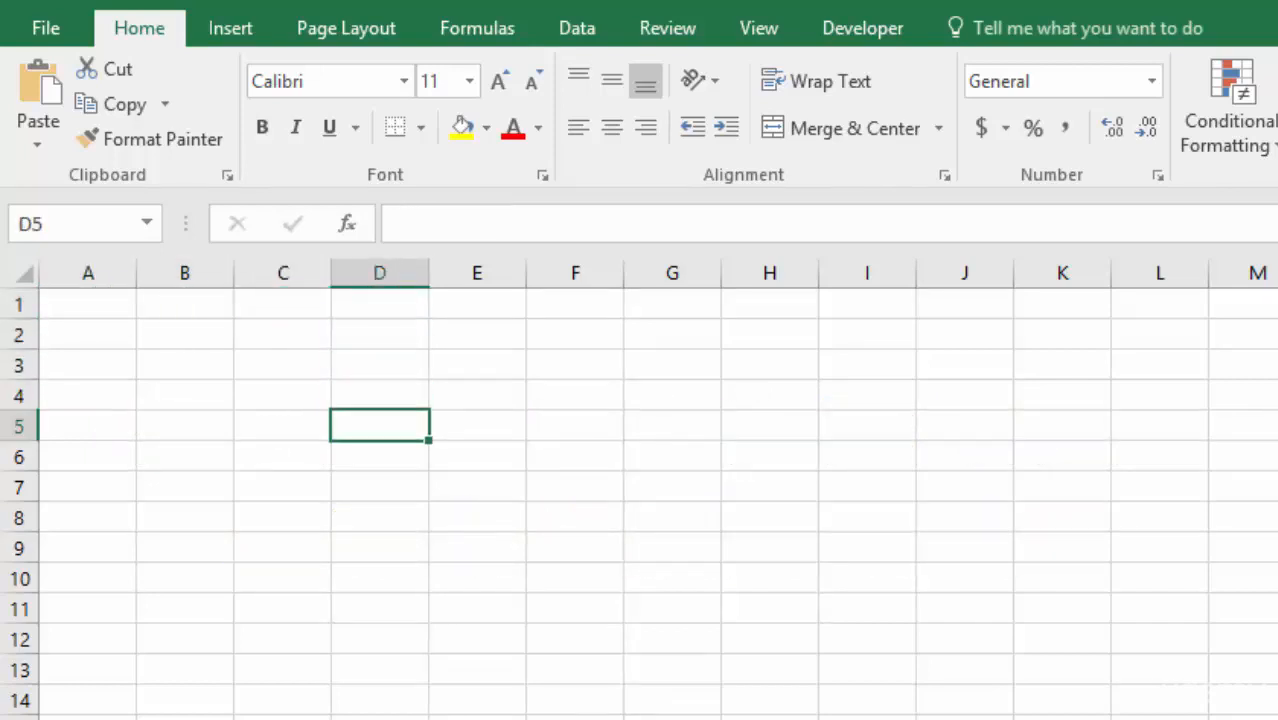
Step: Return the active cell from D5 to A1
key("Left")
key("Left")
key("Left")
key("Up")
key("Up")
key("Up")
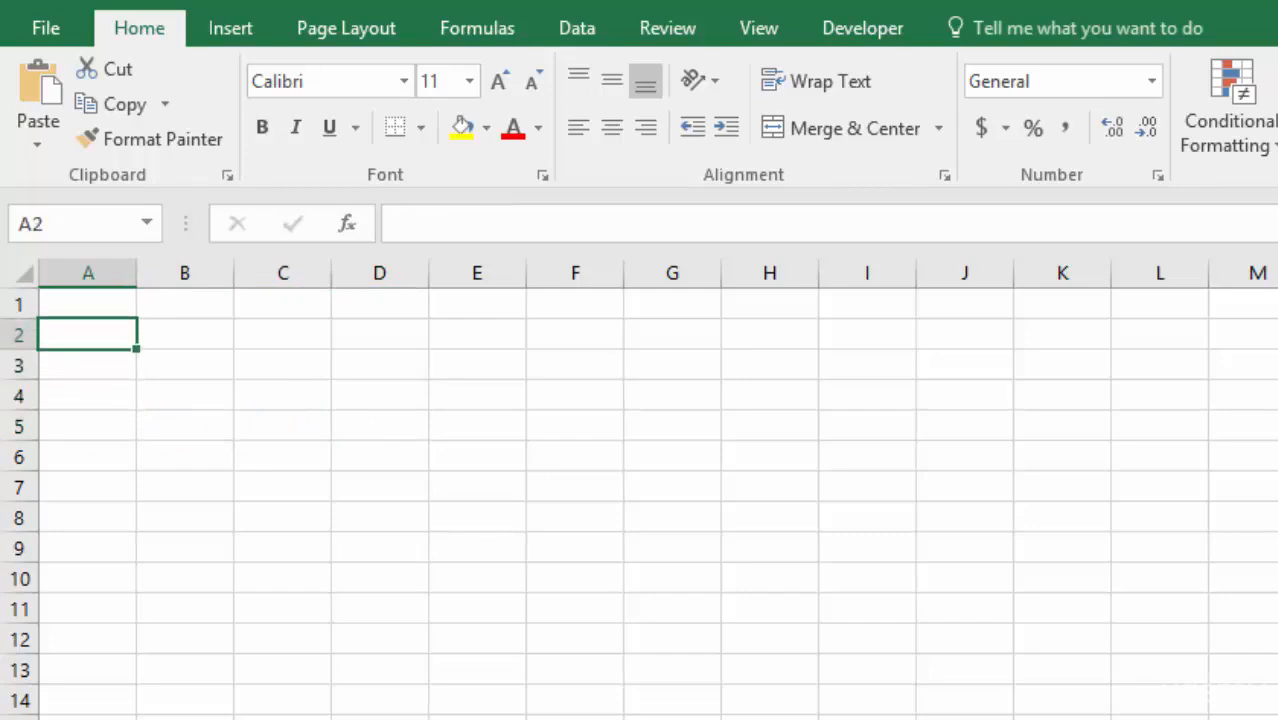
key("Up")
Step: Extend the selection from A1 across to column E and down to row 7, covering A1:E7
key("shift+Right")
key("shift+Right")
key("shift+Right")
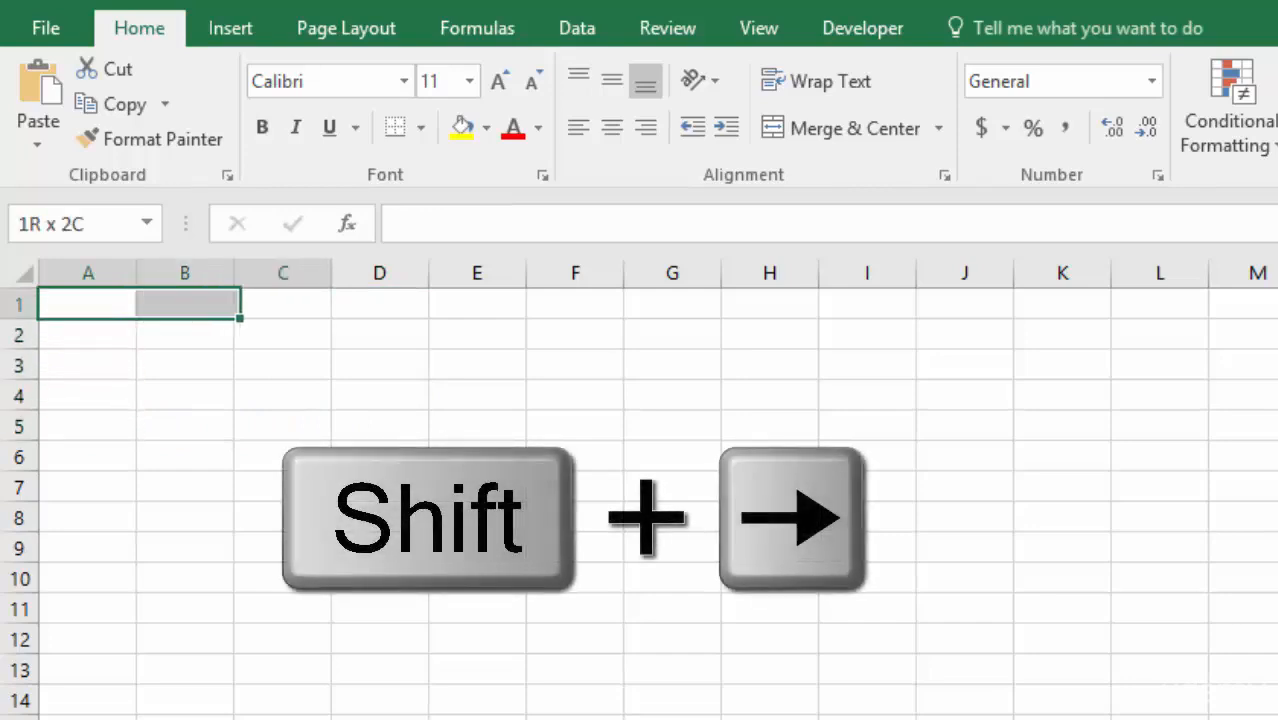
key("shift+Right")
key("shift+Down")
key("shift+Down")
key("shift+Down")
key("shift+Down")
key("shift+Down")
key("shift+Down")
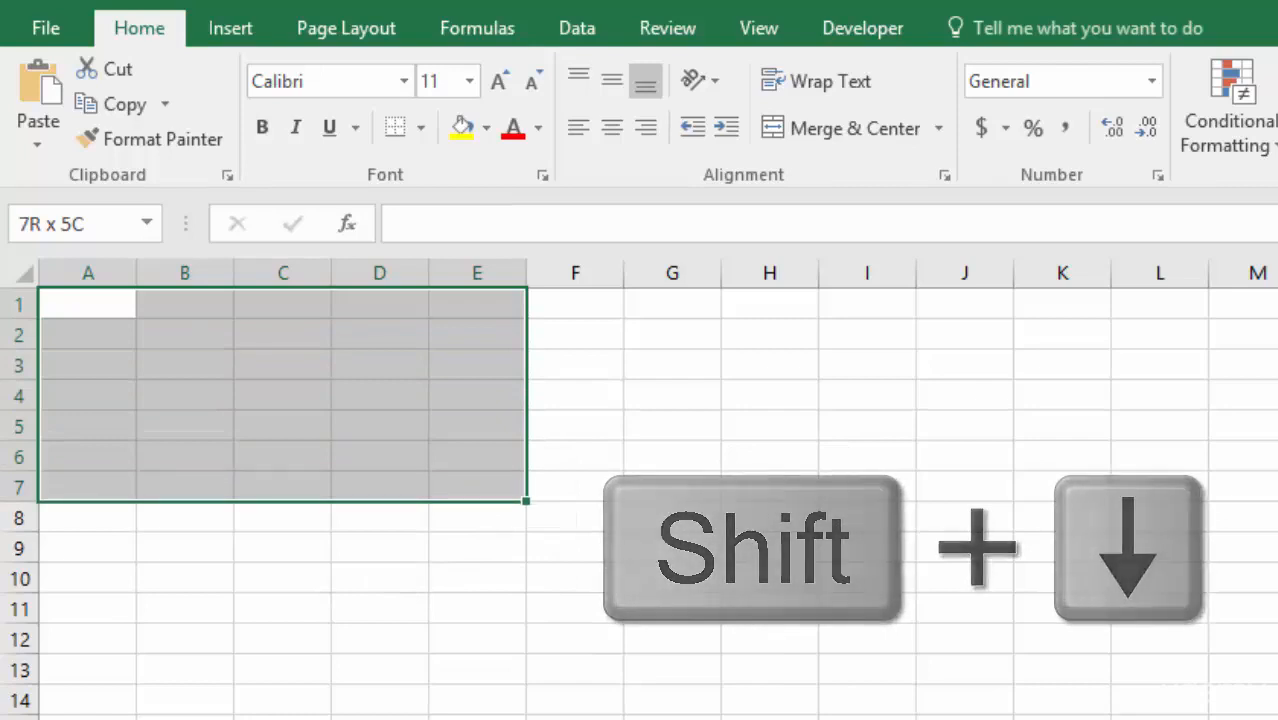
Step: Shrink the A1:E7 selection row by row and column by column back to cell A1
key("shift+Up")
key("shift+Up")
key("shift+Up")
key("shift+Up")
key("shift+Up")
key("shift+Up")
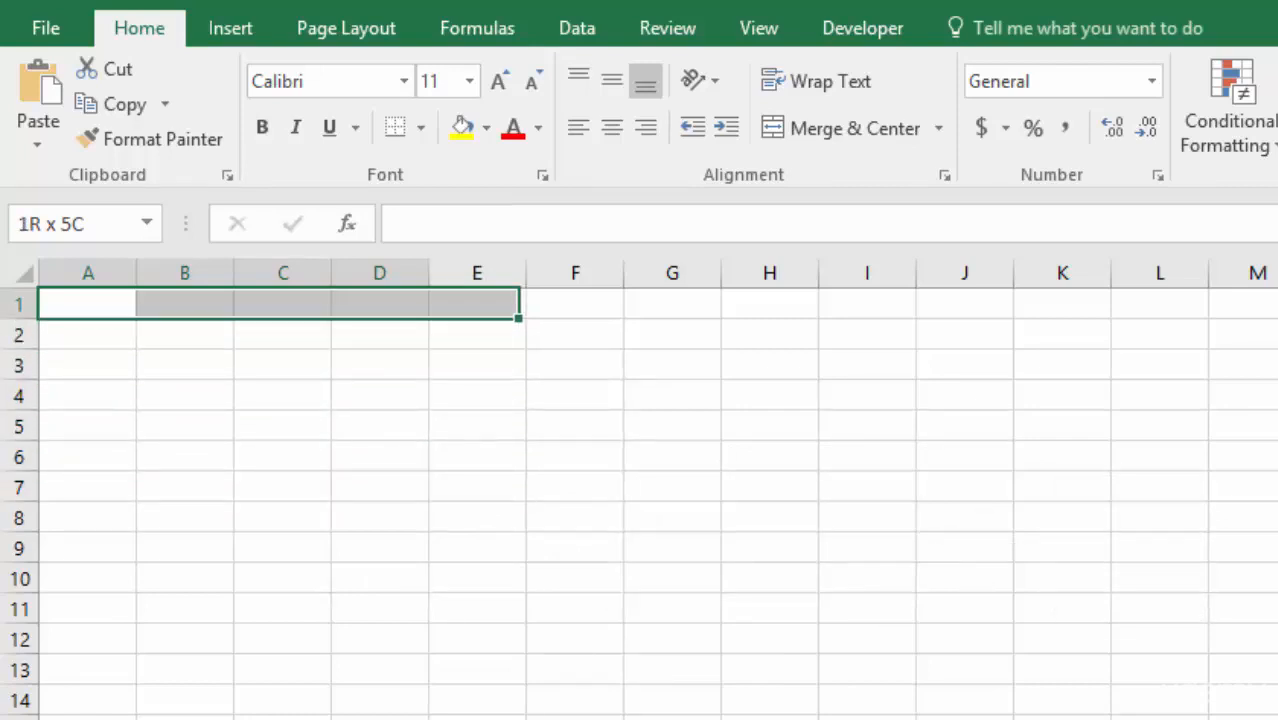
key("shift+Left")
key("shift+Left")
key("shift+Left")
key("shift+Left")
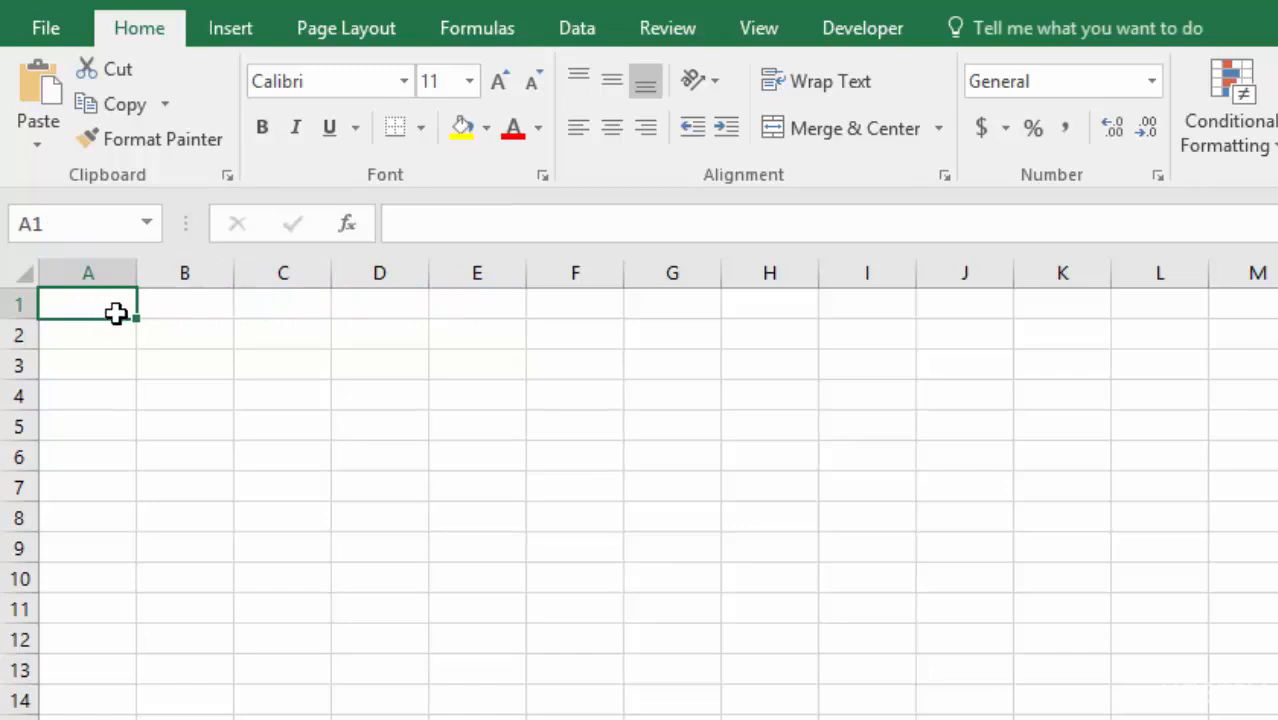
Step: Select the range A1:E14 and reset the selection to cell A1
left_click_drag(114, 304, 502, 691)
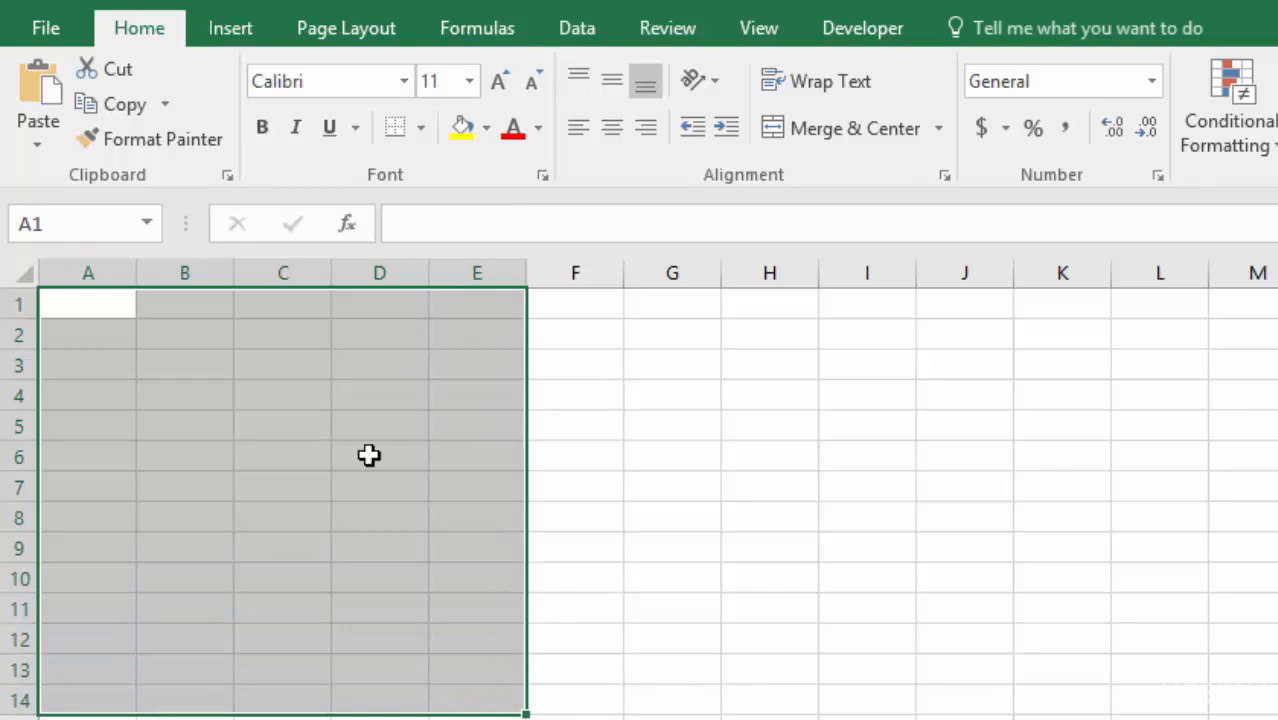
left_click(80, 302)
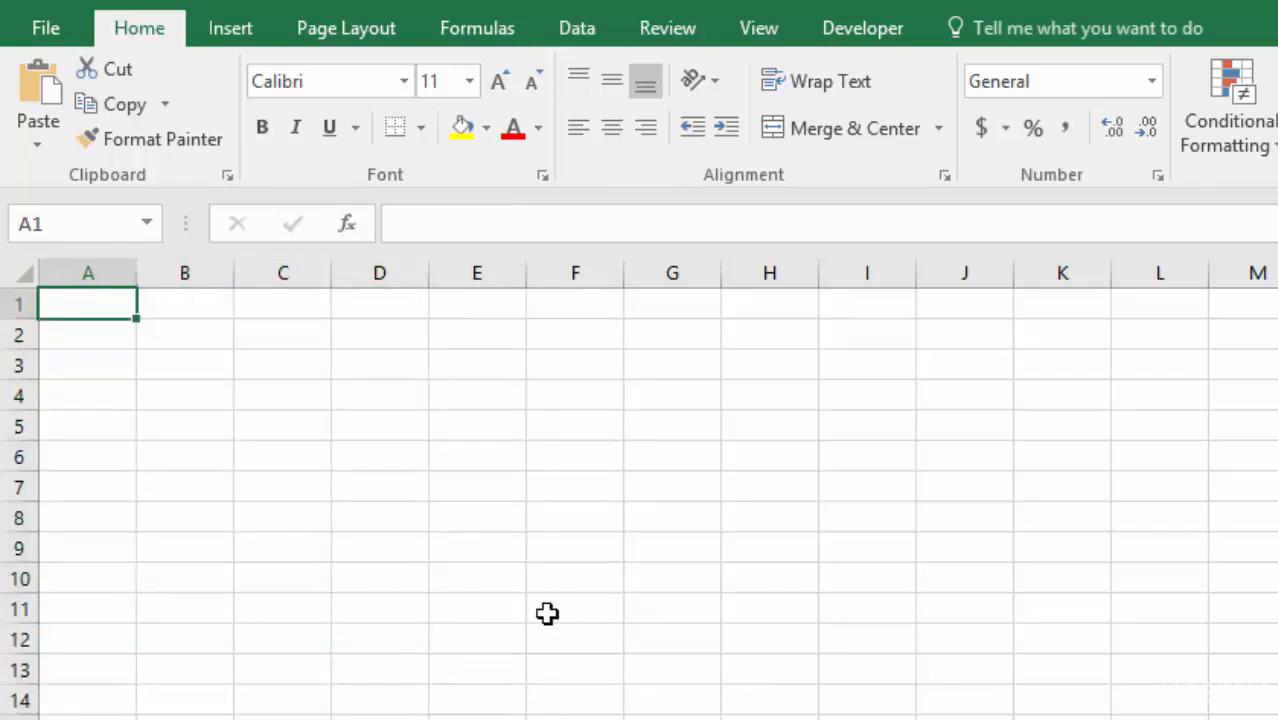
Step: Select the non-adjacent ranges A1:A7 and C1:C7 together and reset the selection to cell A1
left_click_drag(90, 307, 111, 472)
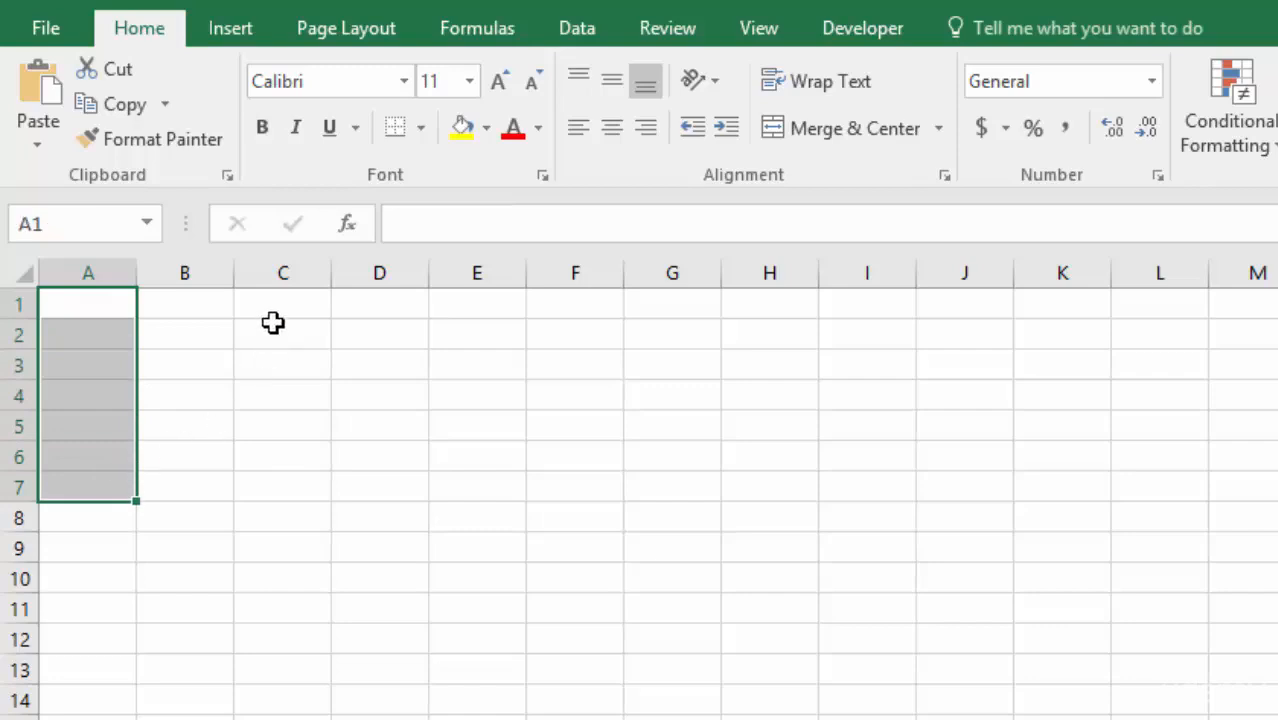
left_click_drag(277, 305, 282, 493)
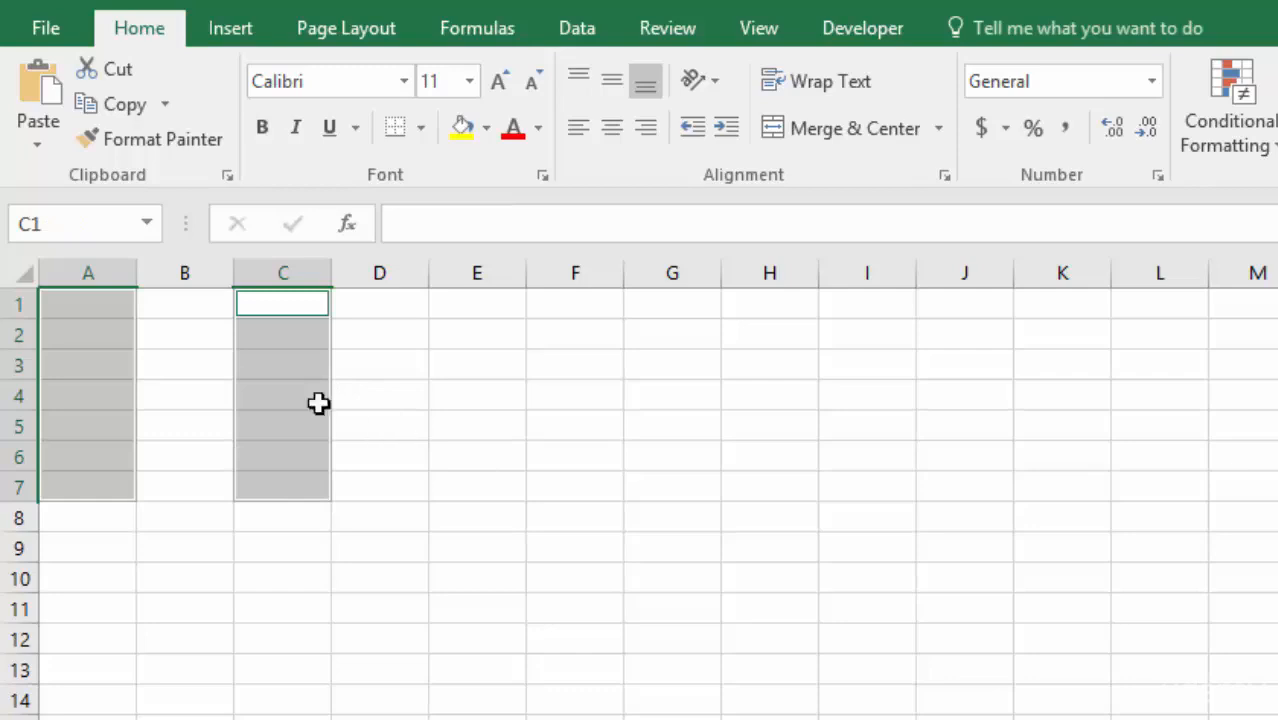
left_click(88, 309)
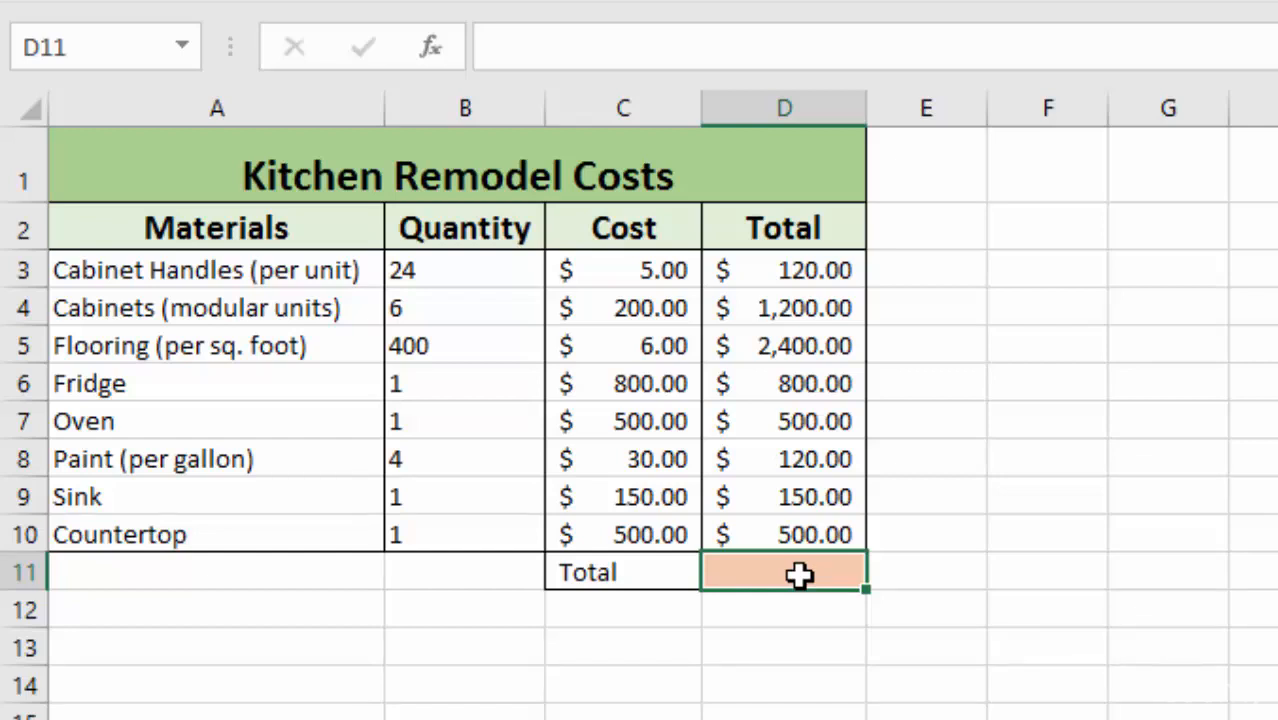
Step: Enter the formula =SUM(D3:D10) in cell D11 to total the kitchen remodel costs
type("=")
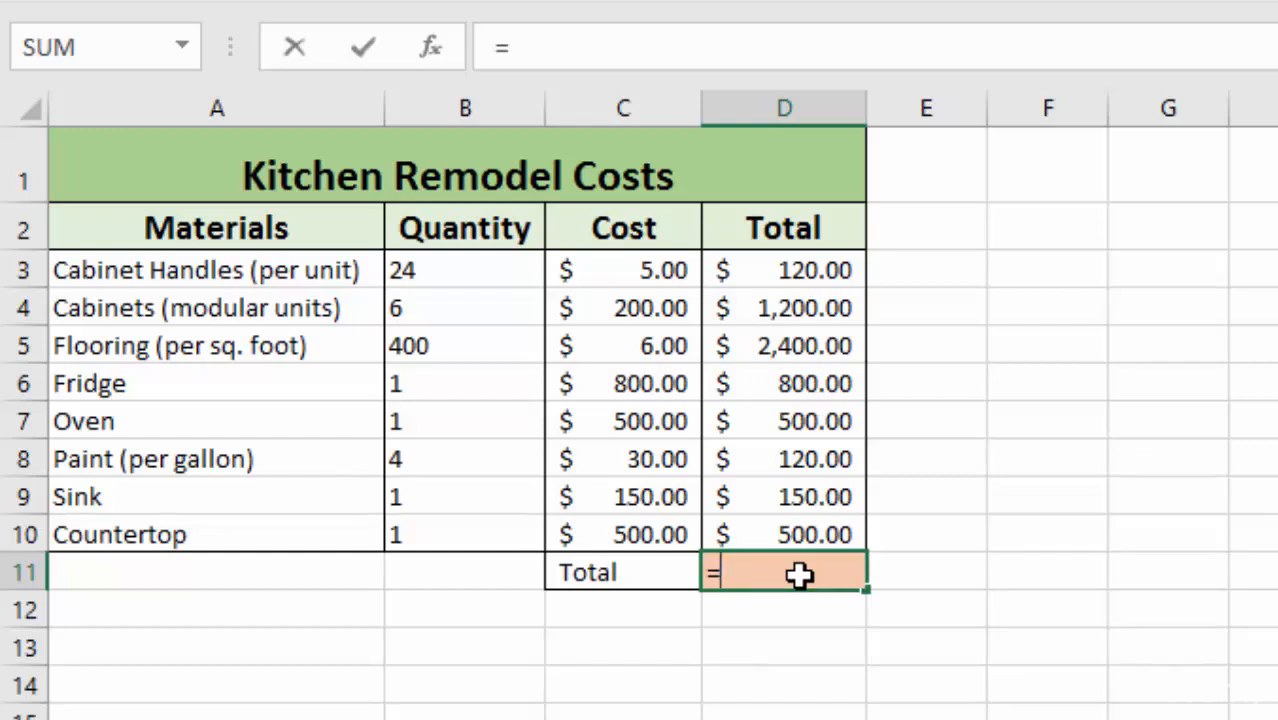
type("SU")
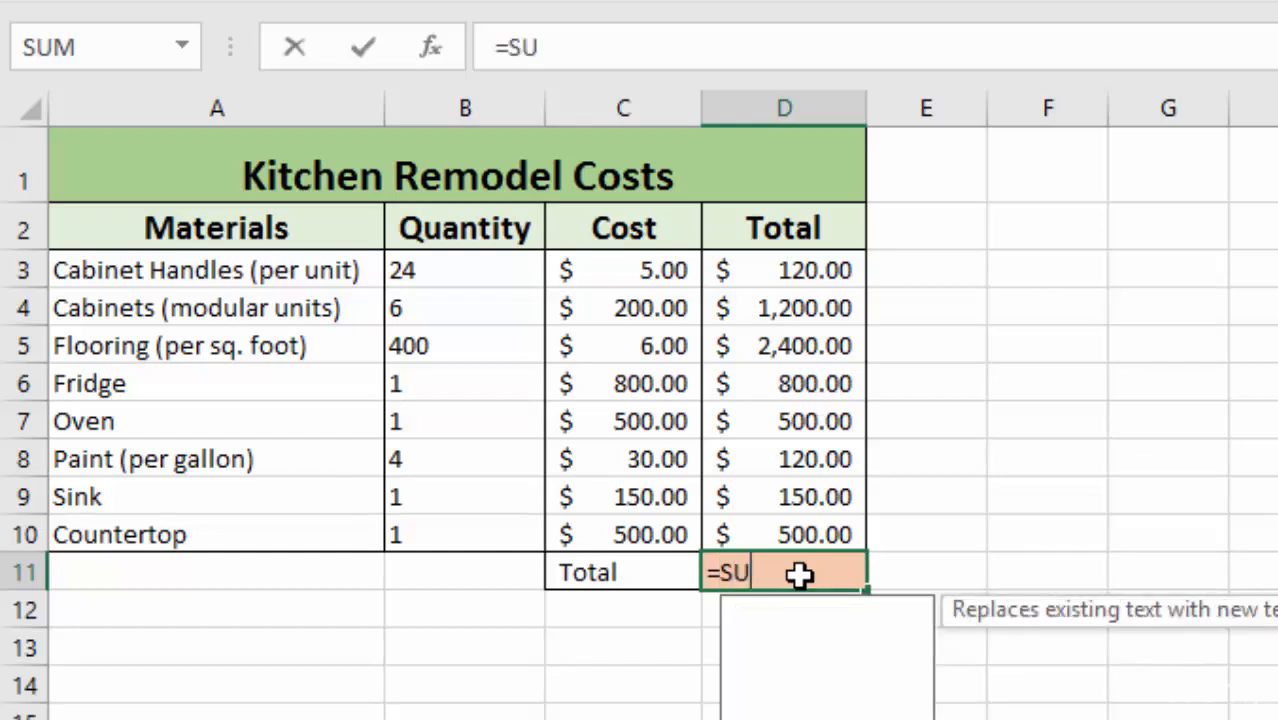
type("M")
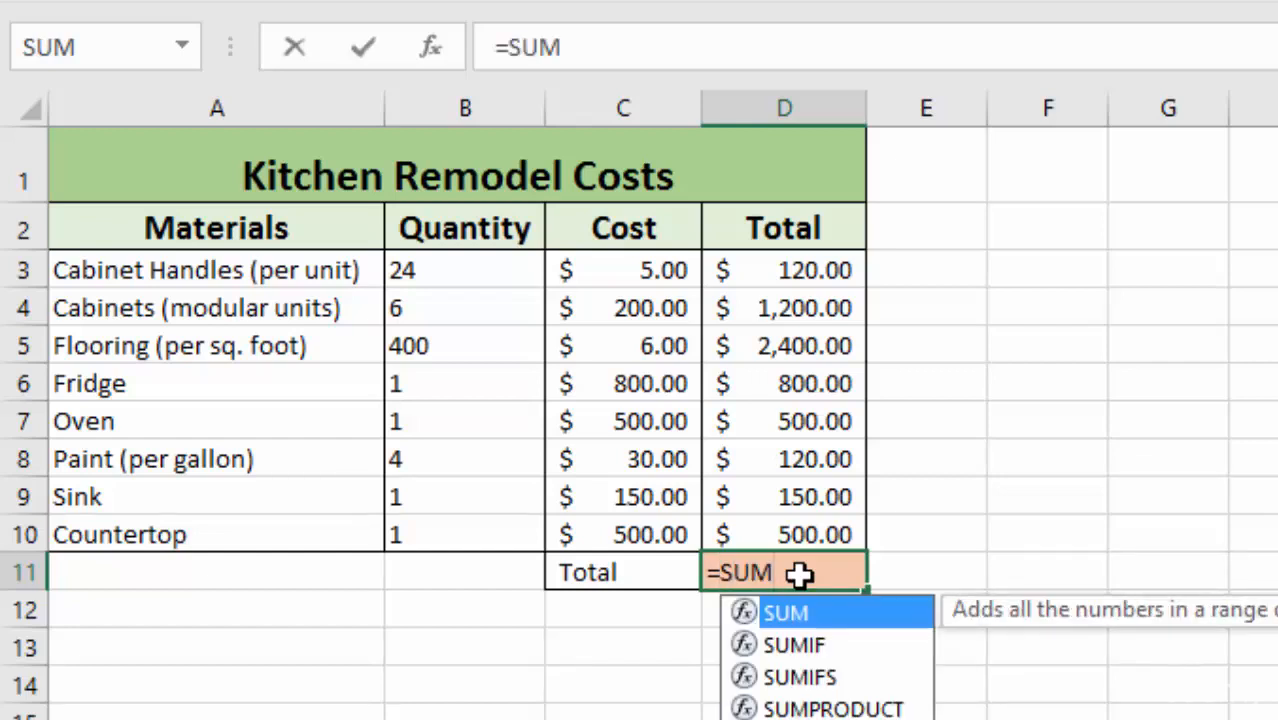
type("(")
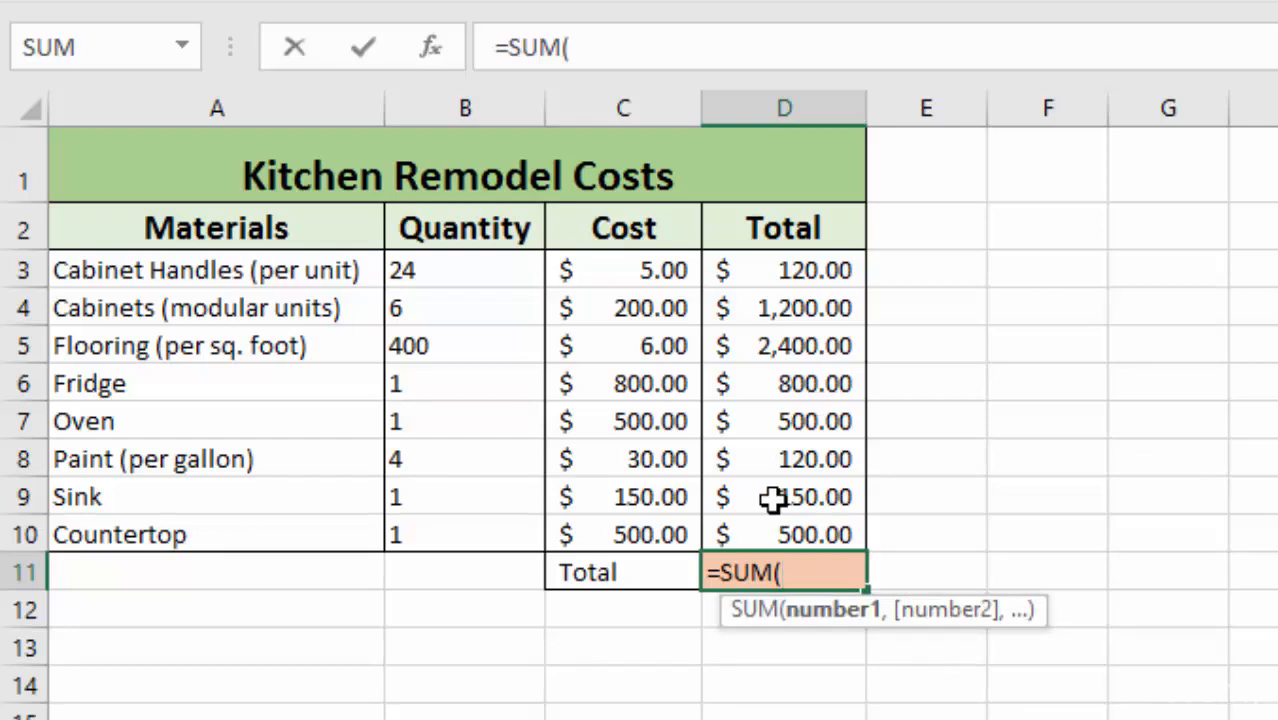
type("D3:")
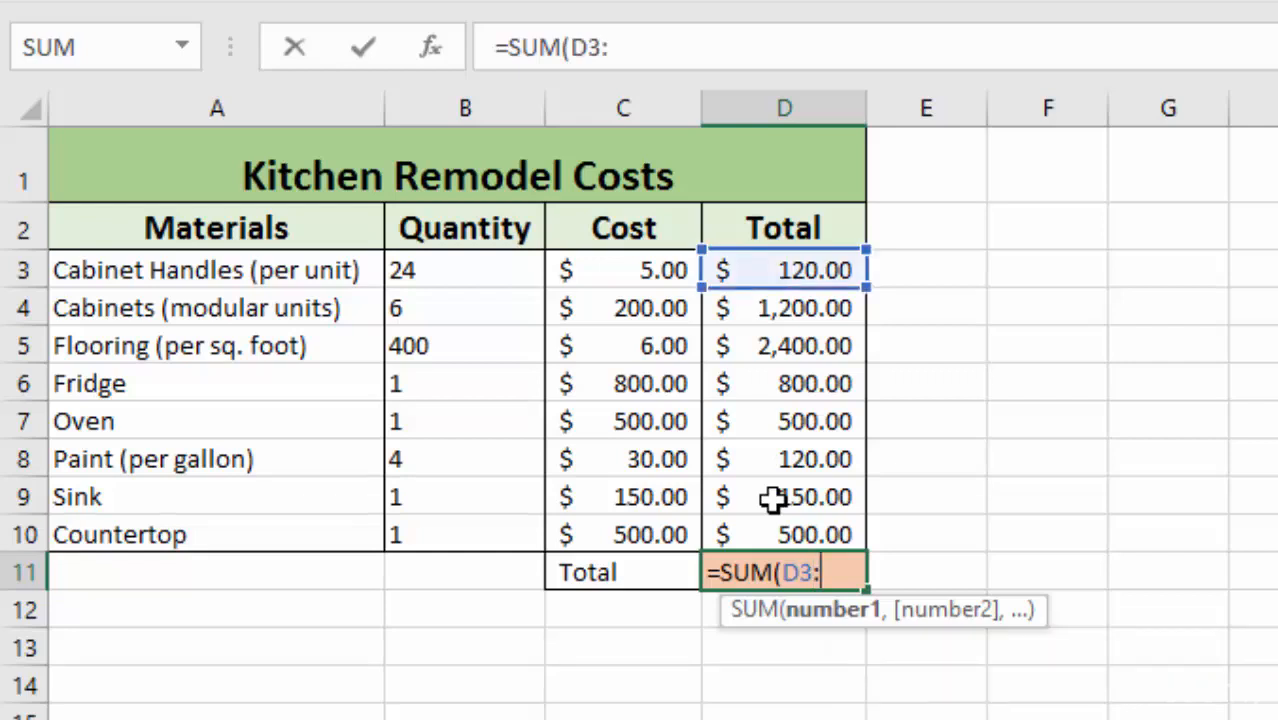
type("D10")
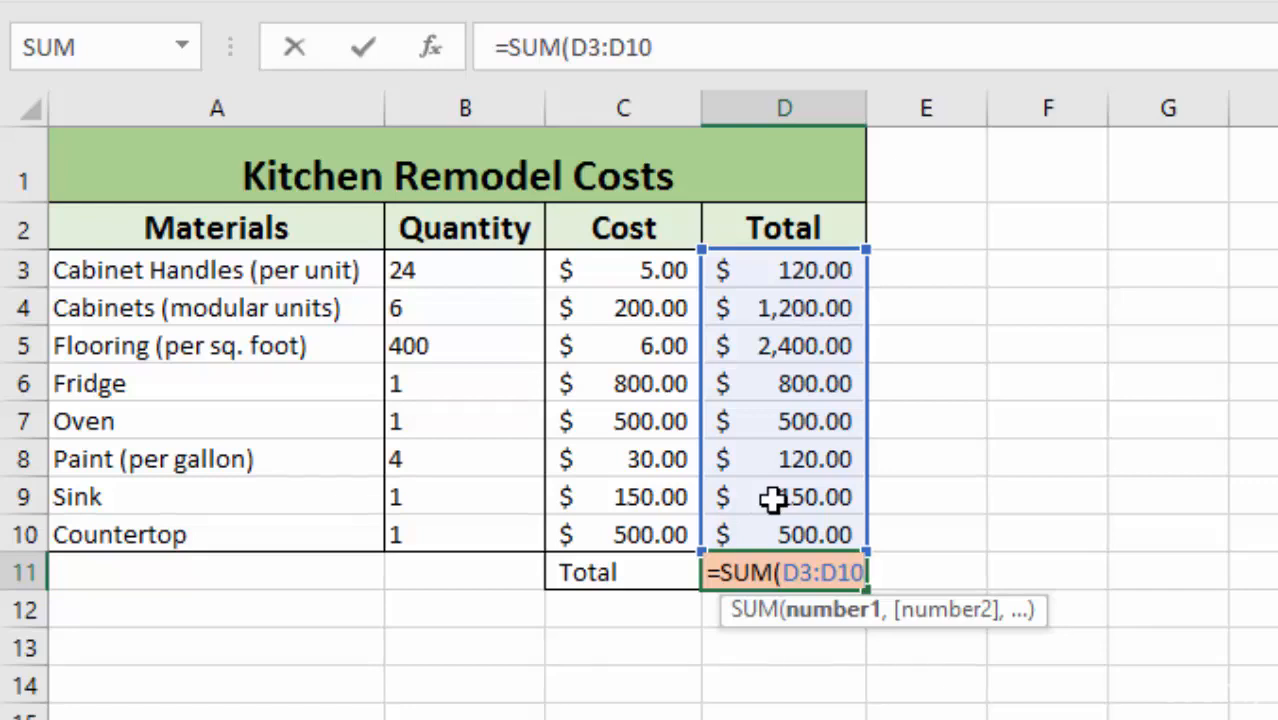
type(")")
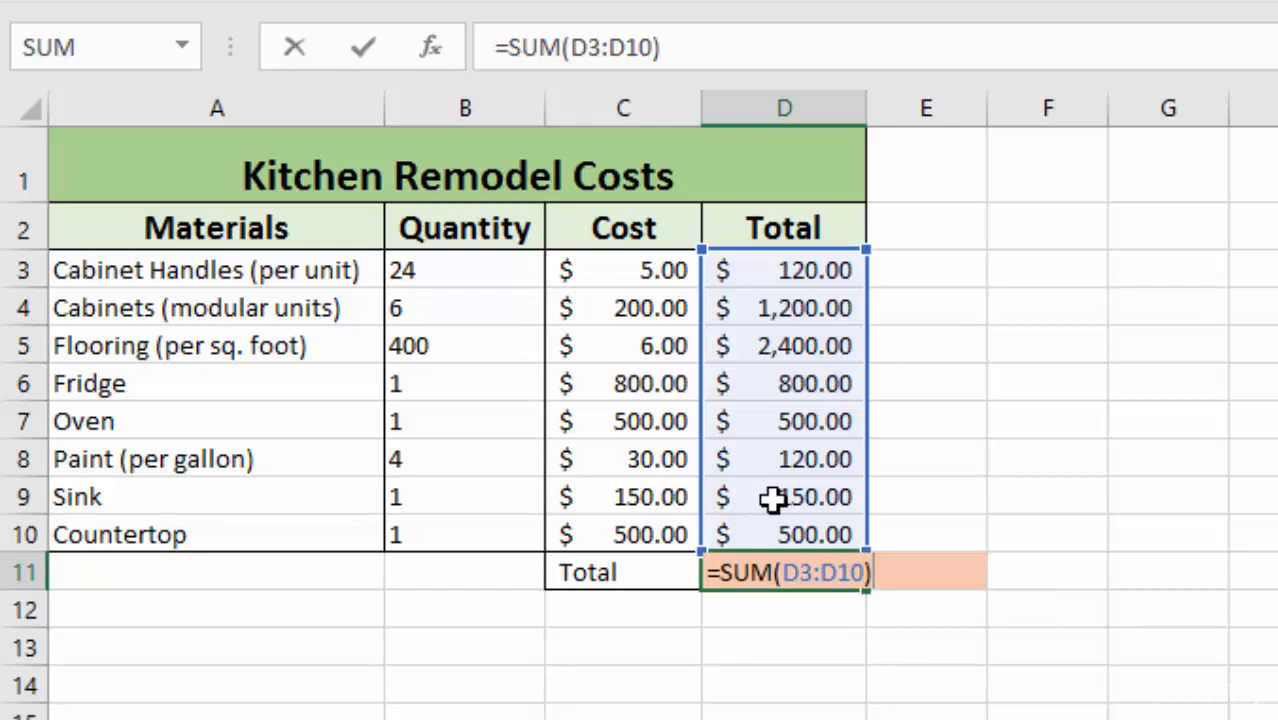
key("Return")
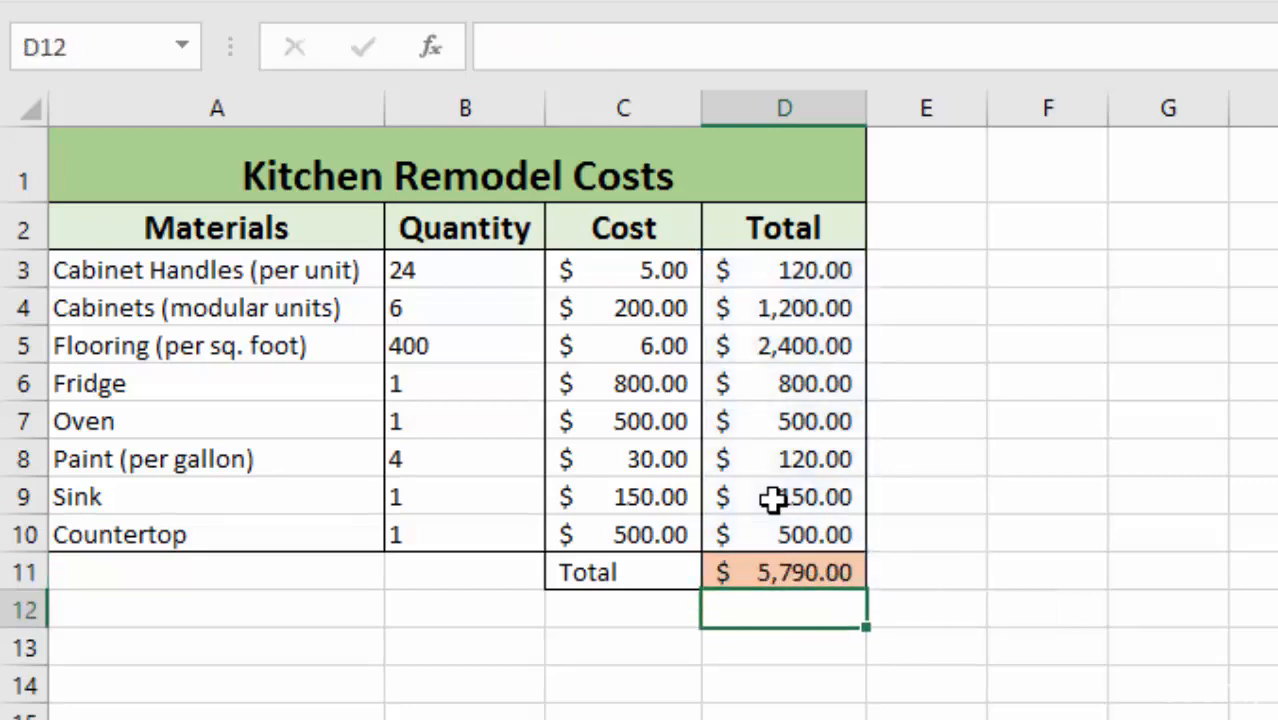
Step: Replace the formula in D11 with a SUM function set up through its Function Arguments dialog, using D3:D10 as Number1
left_click(784, 572)
key("Delete")
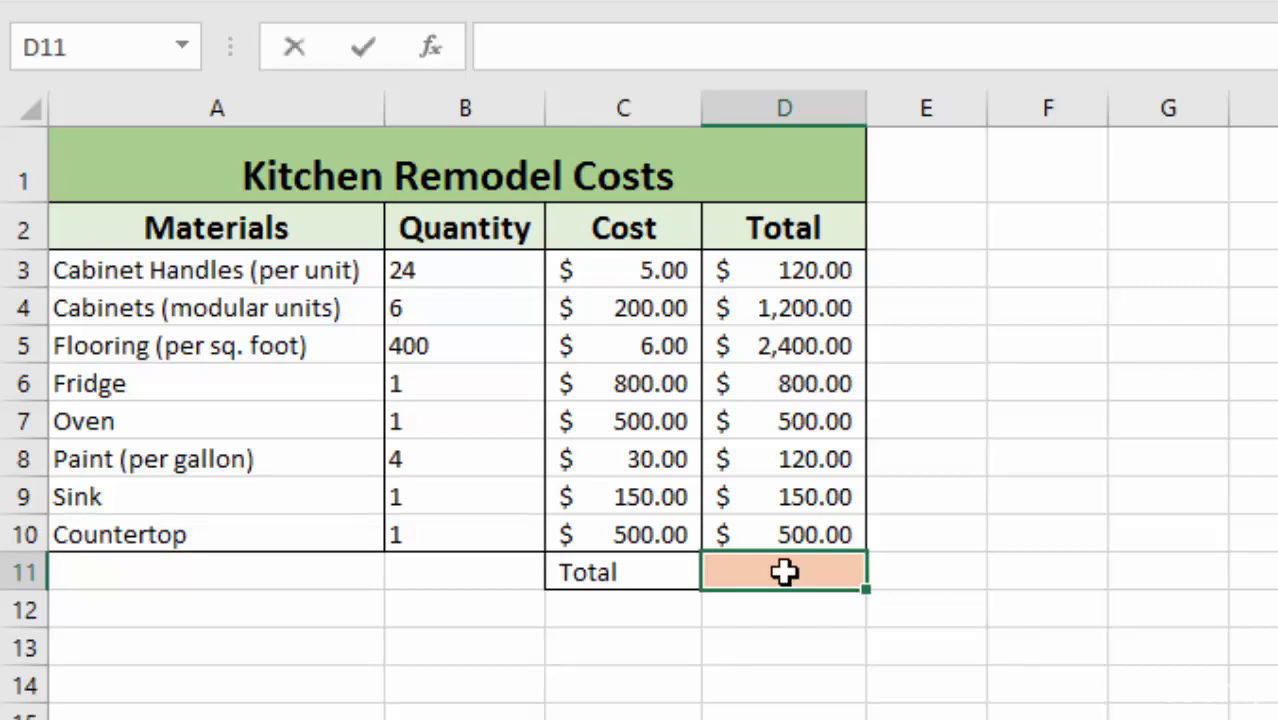
type("=")
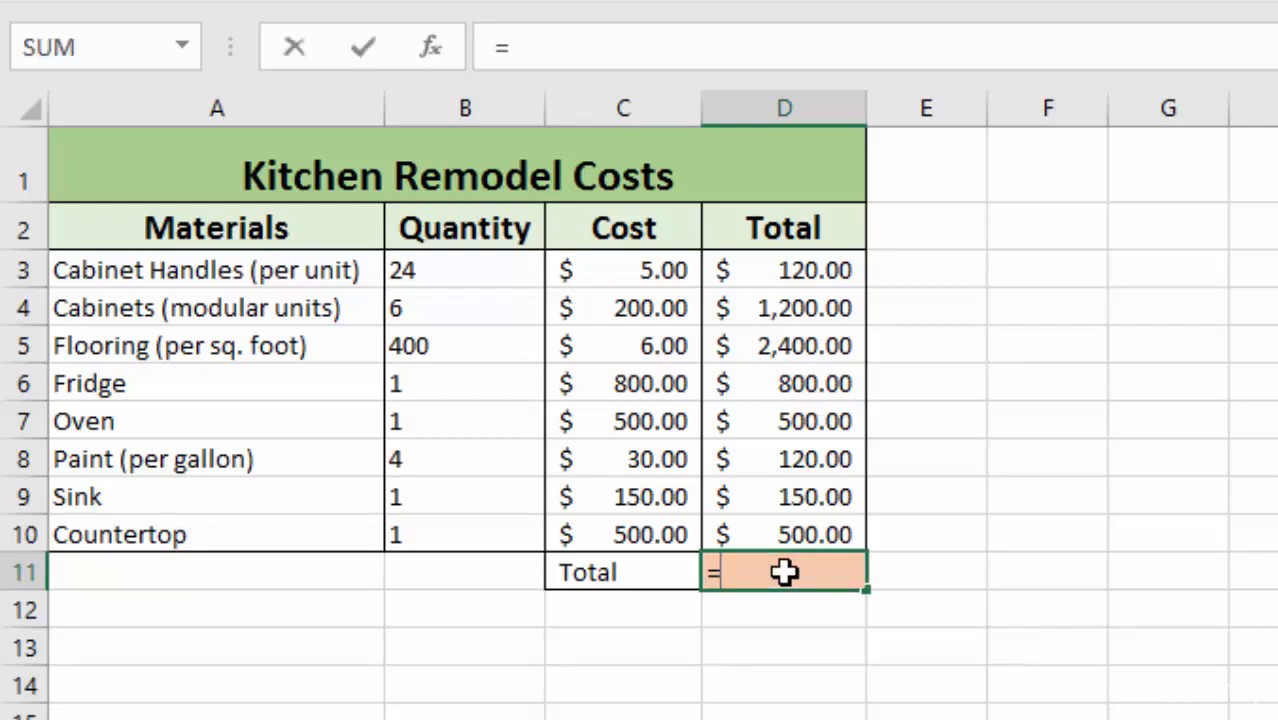
left_click(181, 45)
left_click(71, 100)
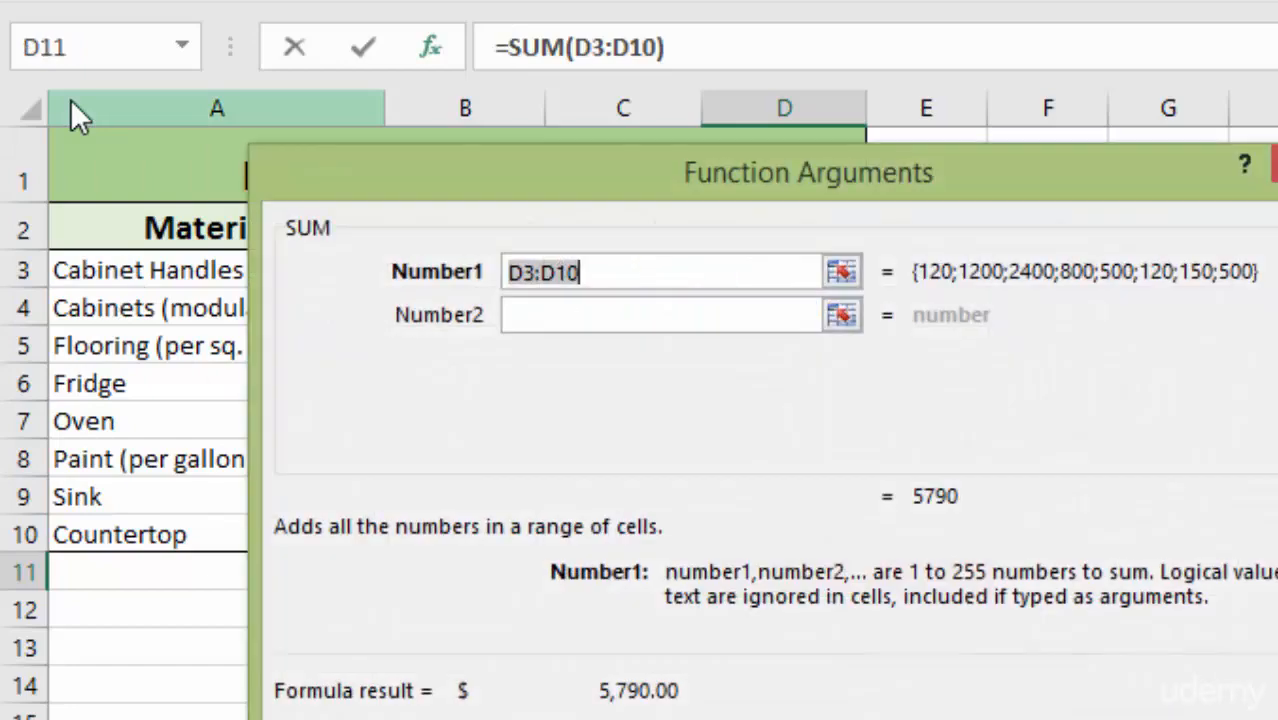
left_click_drag(530, 163, 745, 580)
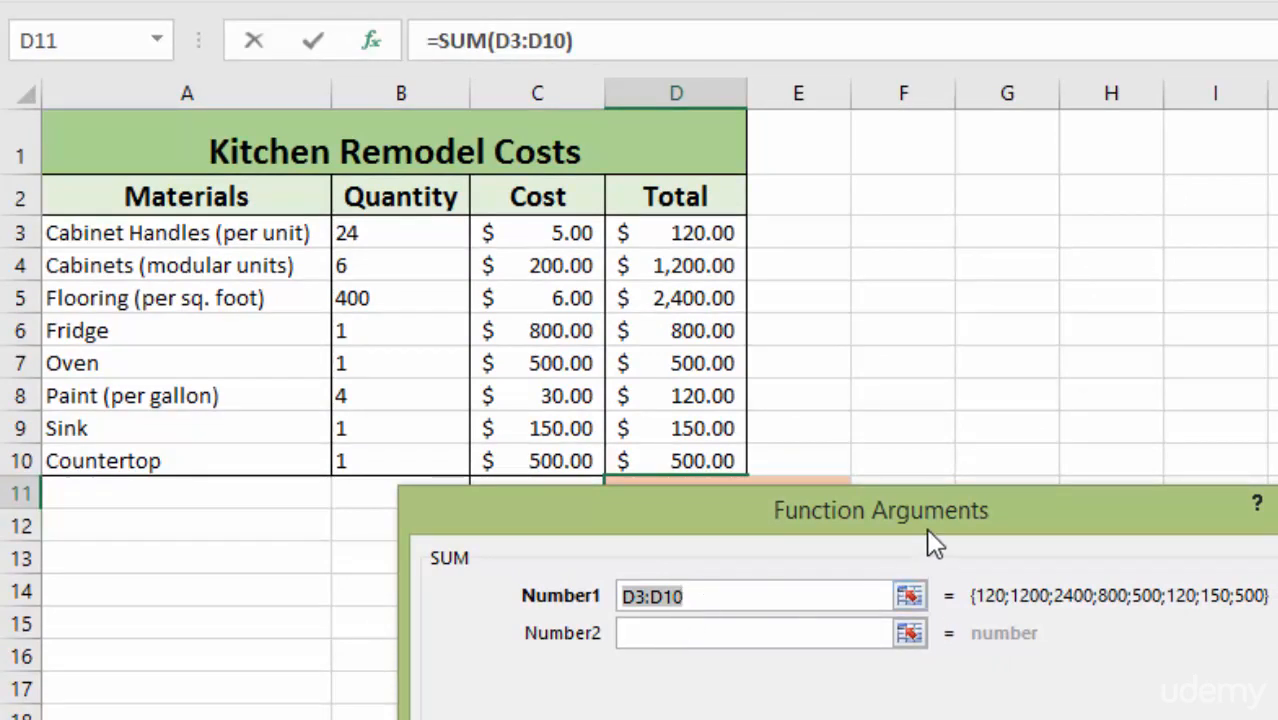
key("Return")
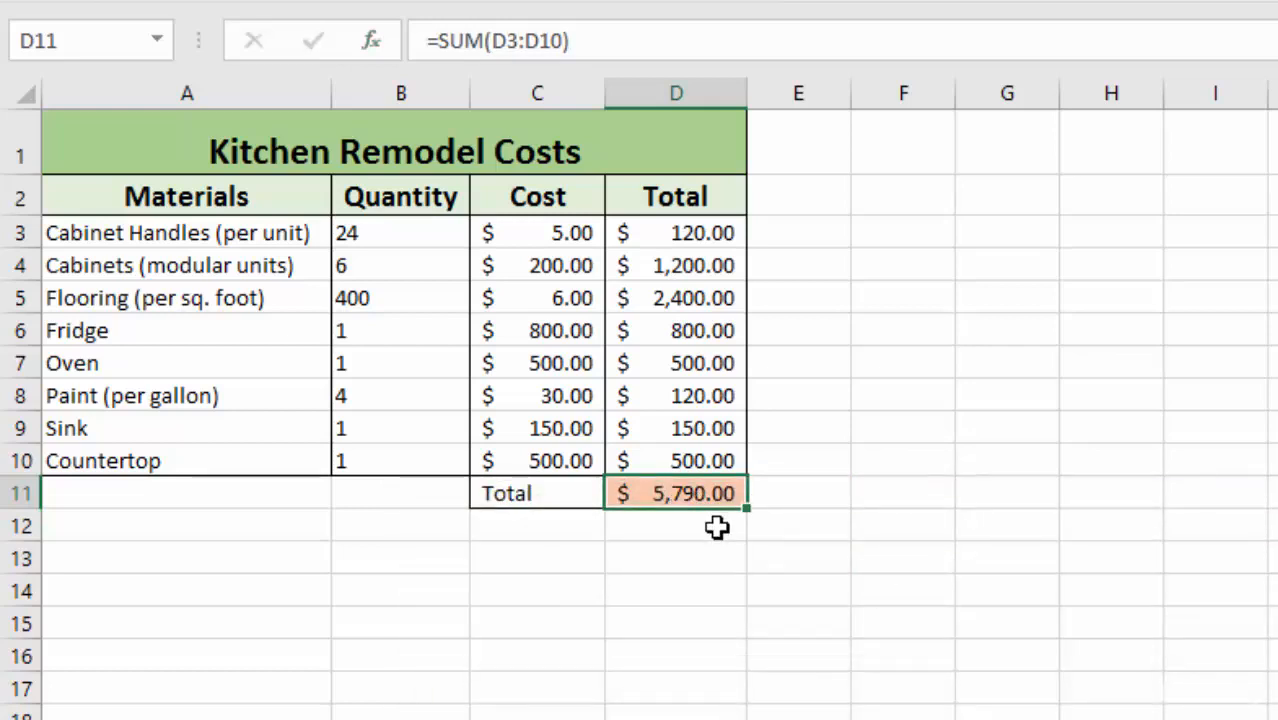
Step: Clear cell D11 and start a new formula there with the suggested SUM function
key("Delete")
type("=")
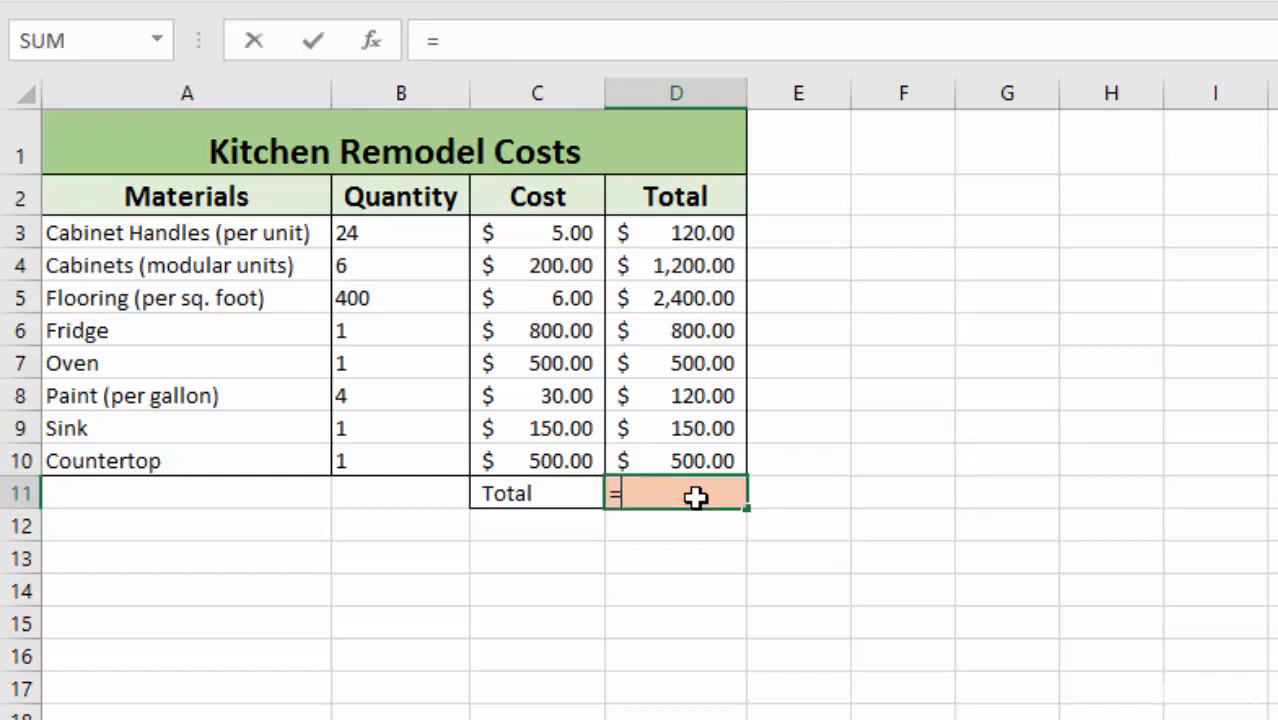
type("SUM")
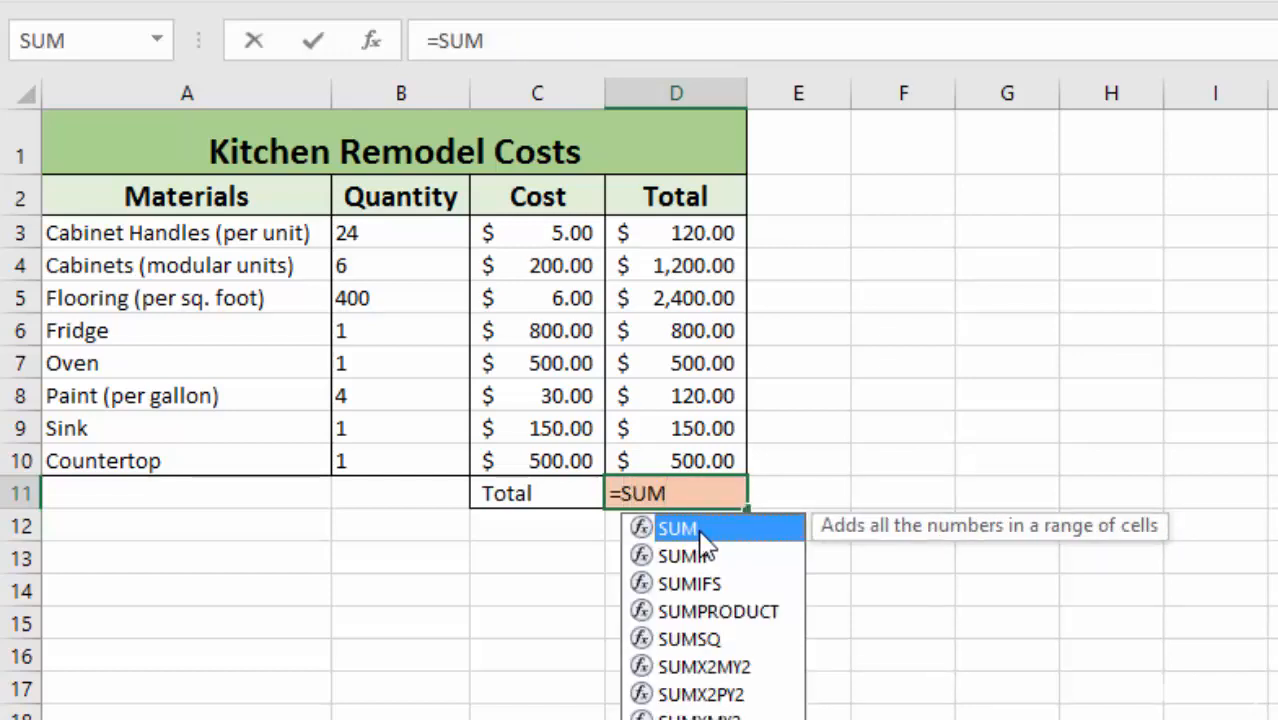
double_click(700, 531)
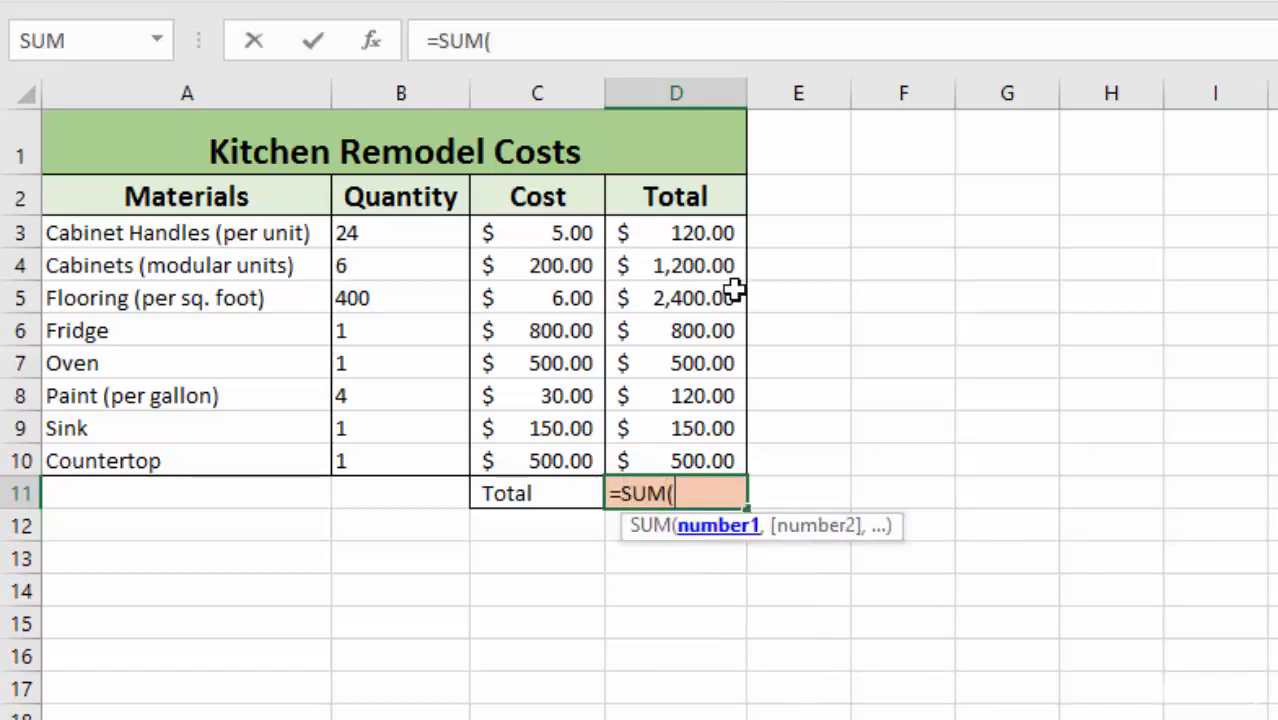
Step: Pick the range D3:D10 as the SUM argument and remove it from the formula again
left_click(680, 238)
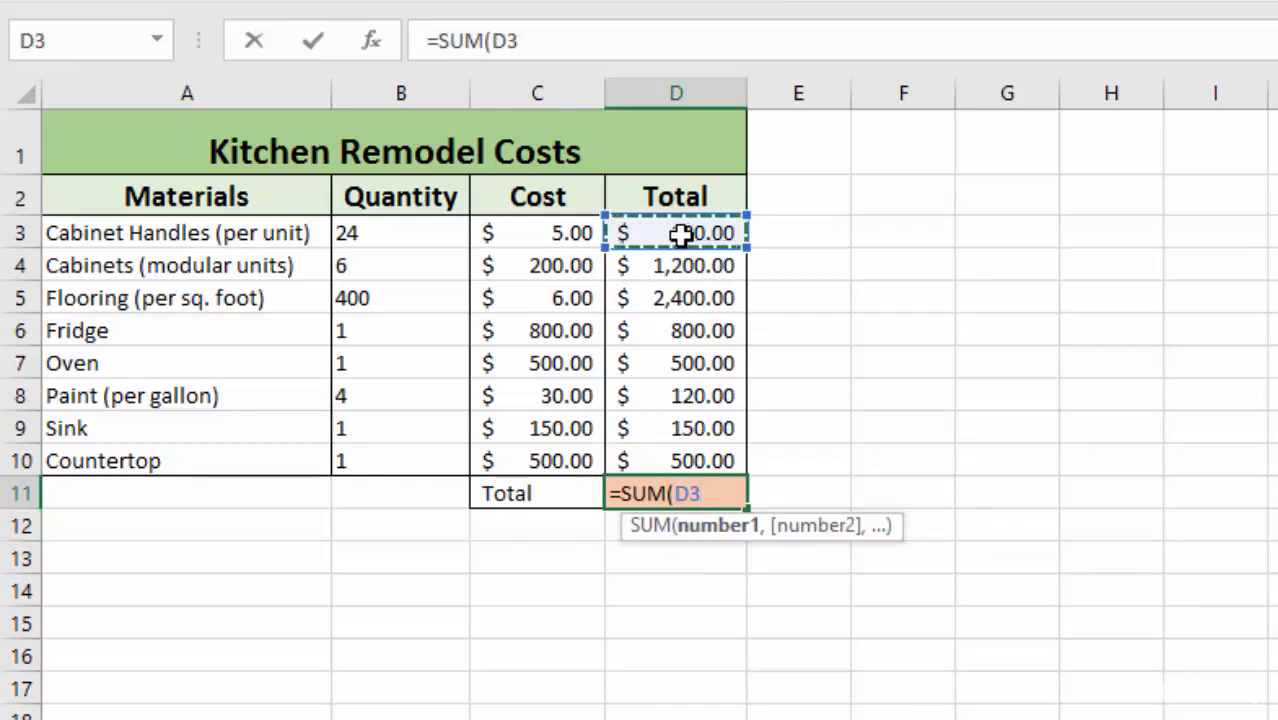
left_click_drag(680, 234, 668, 460)
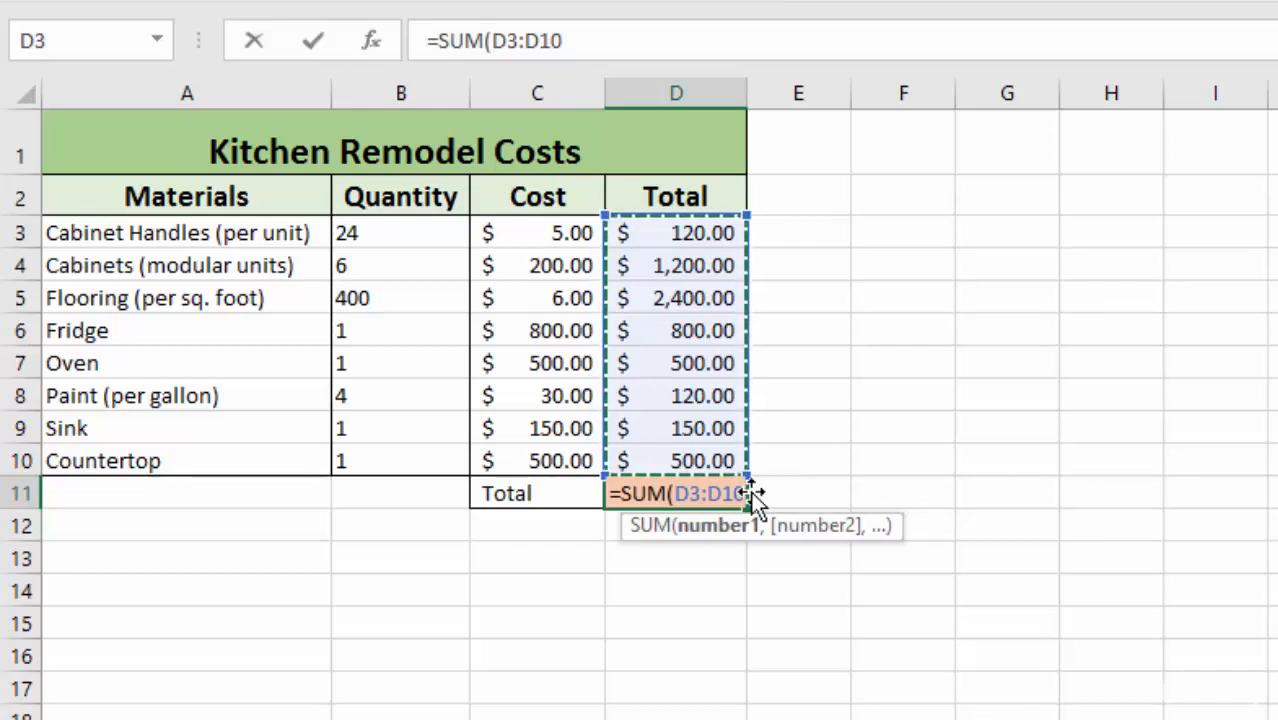
key("BackSpace")
key("BackSpace")
key("BackSpace")
key("BackSpace")
key("BackSpace")
key("BackSpace")
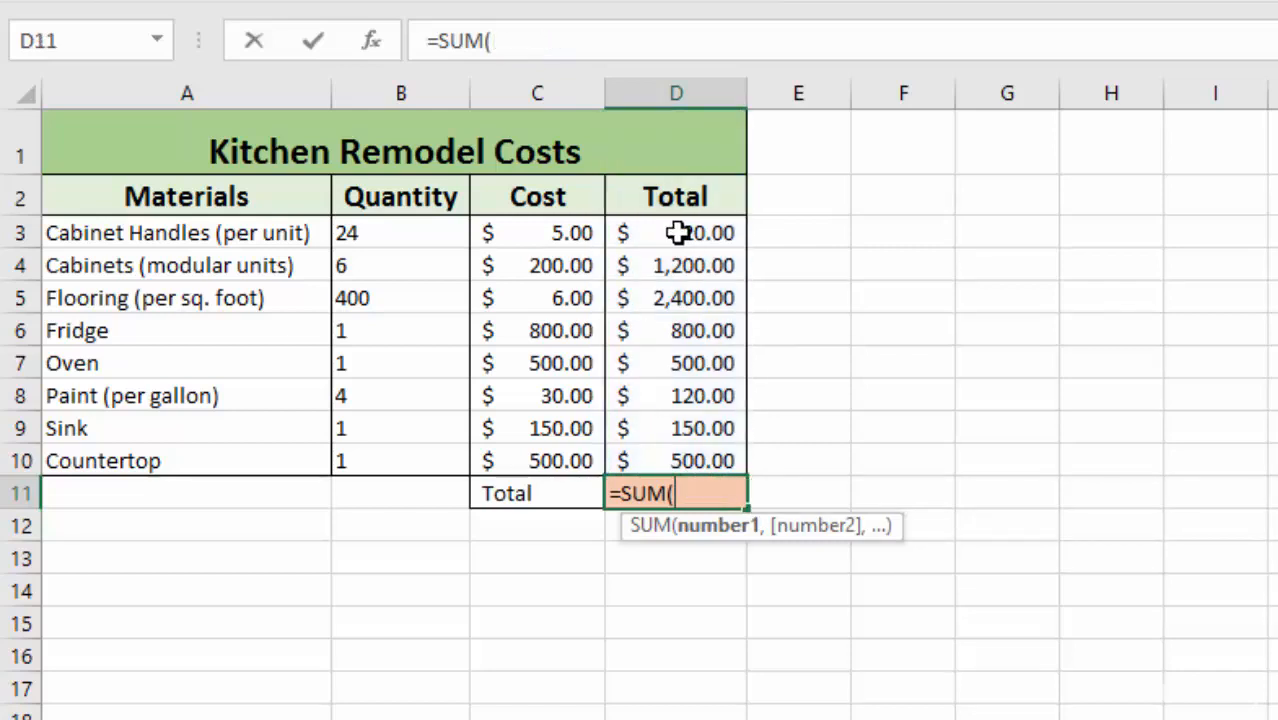
Step: Try the range D3:D4 in the SUM formula, replacing it with cell D3 and the range D6:D10 as separate arguments
left_click_drag(679, 232, 680, 268)
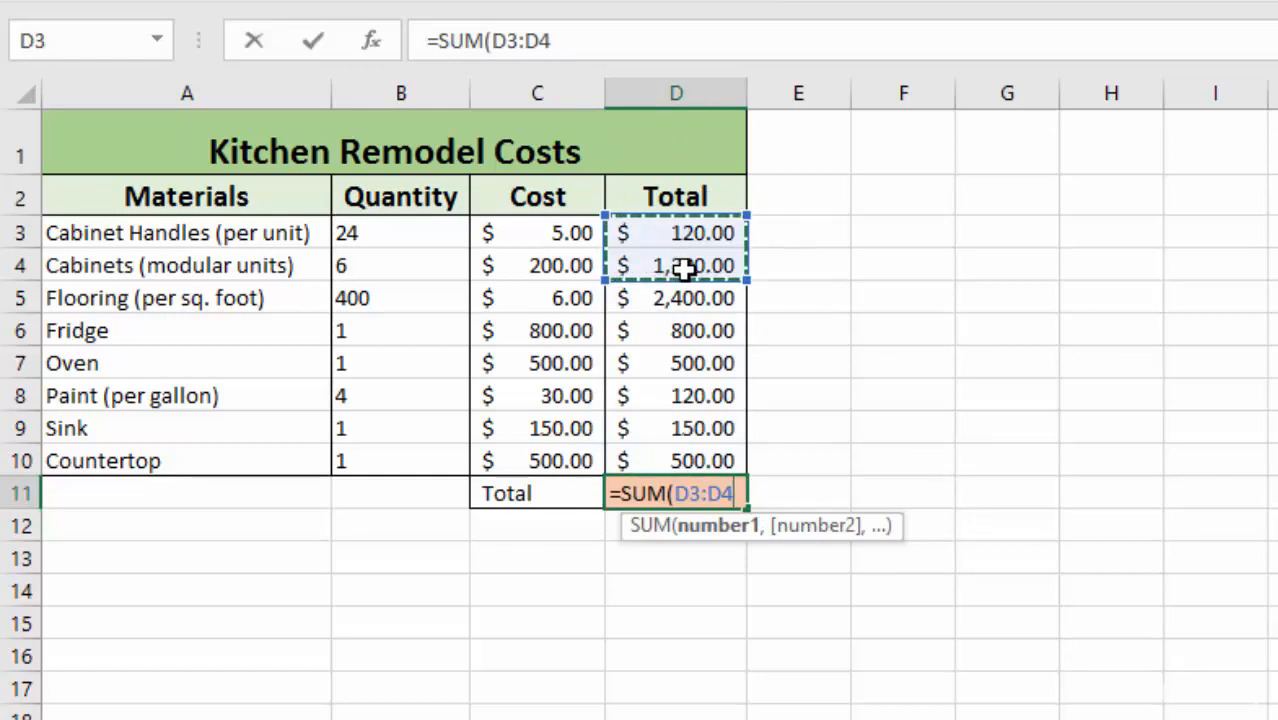
left_click(684, 234)
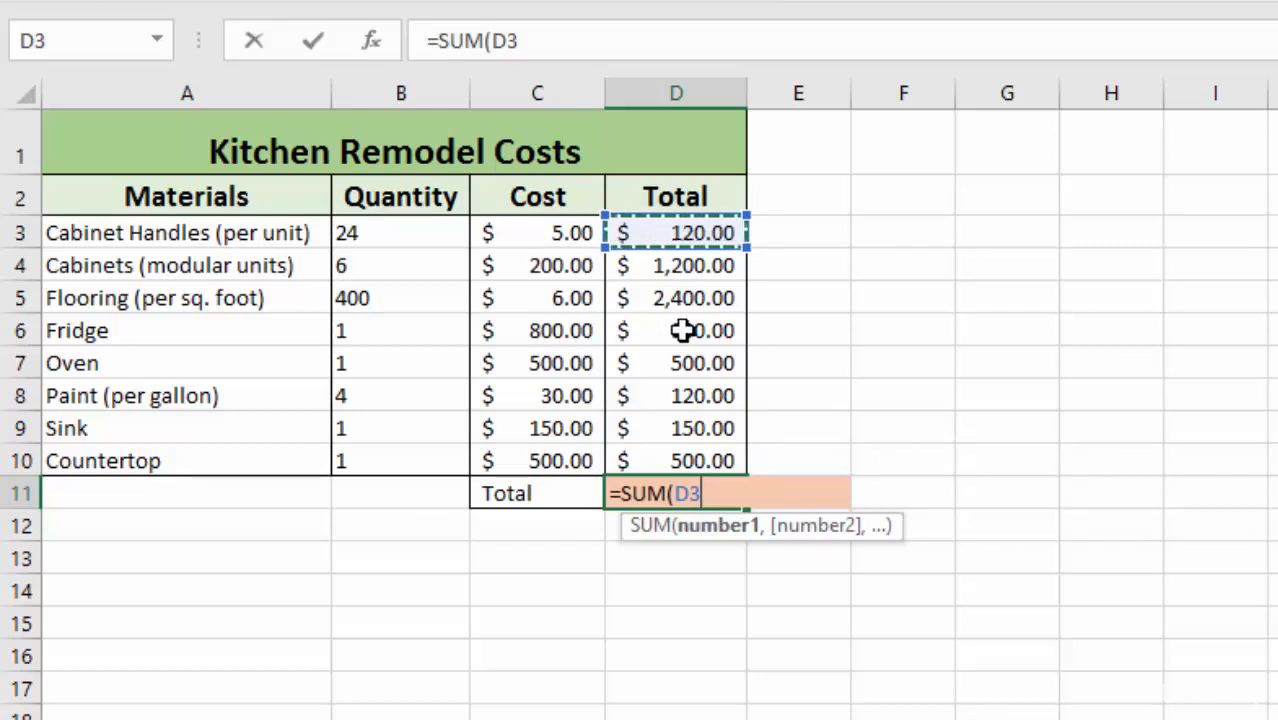
type(",")
left_click_drag(679, 330, 688, 452)
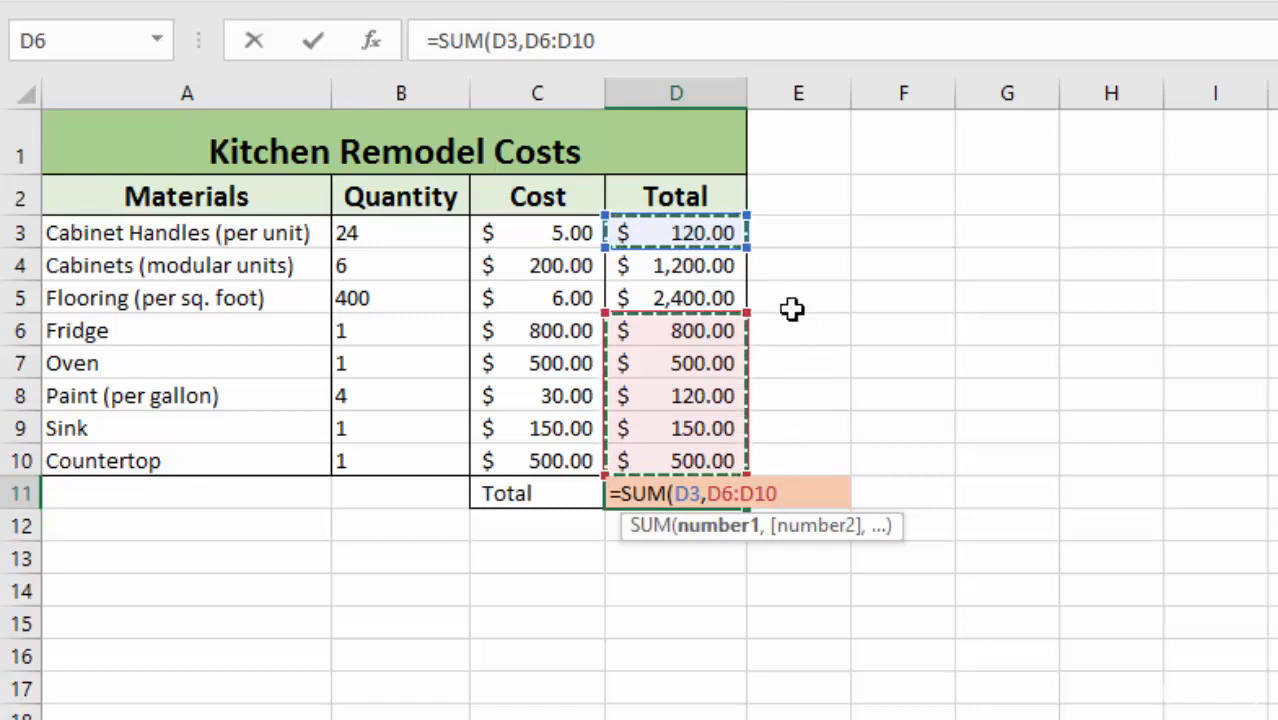
Step: Try the ranges D3:D10 and F3:F10 as two separate arguments of the SUM formula
left_click(671, 236)
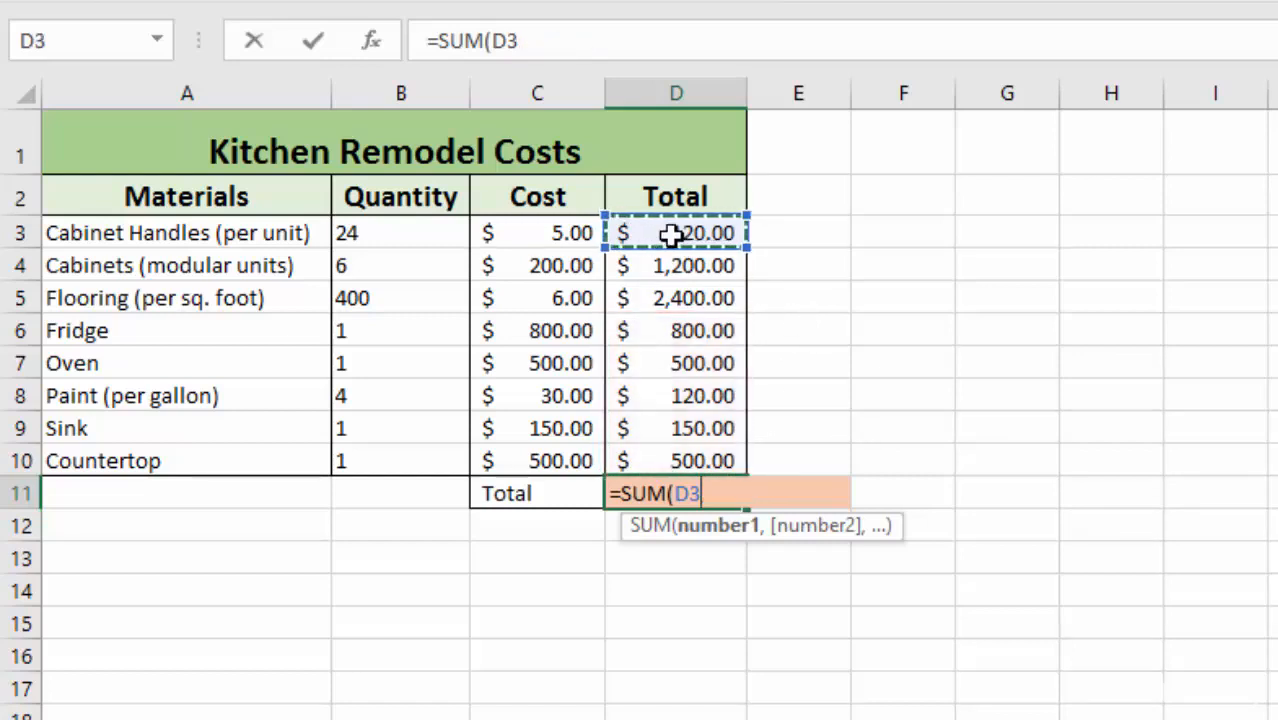
left_click_drag(677, 234, 697, 452)
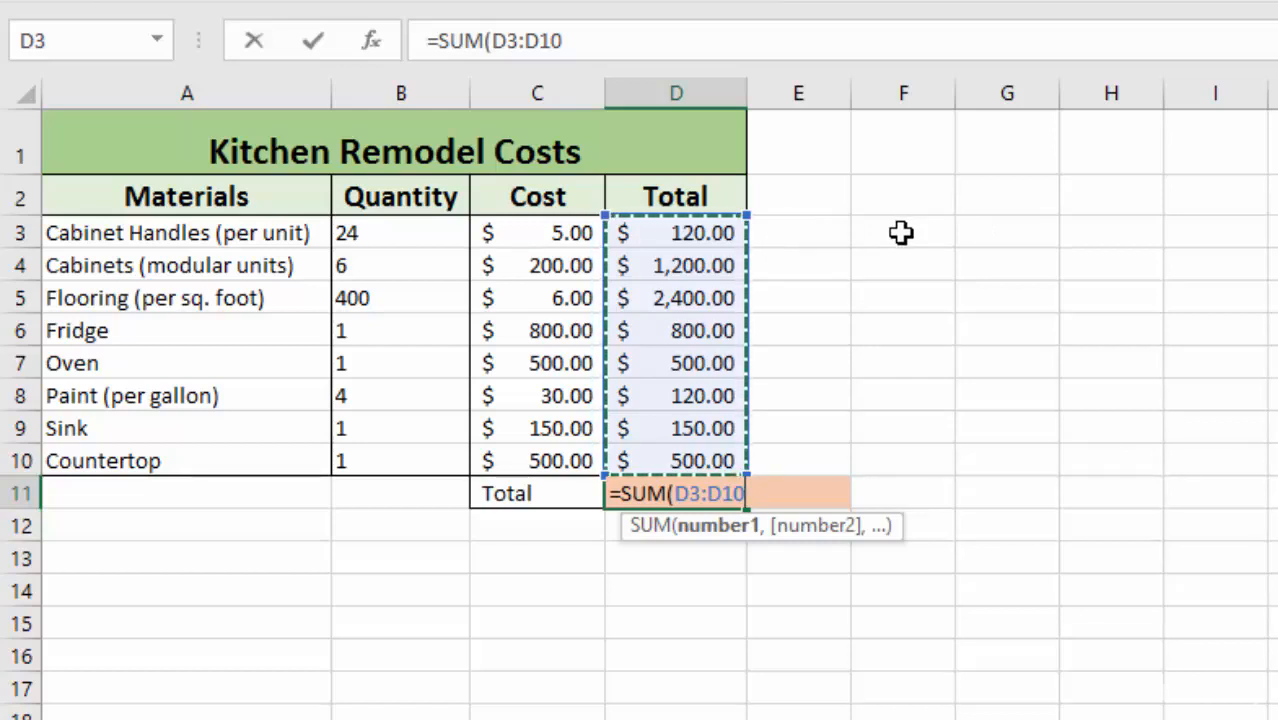
type(",")
left_click_drag(901, 232, 915, 452)
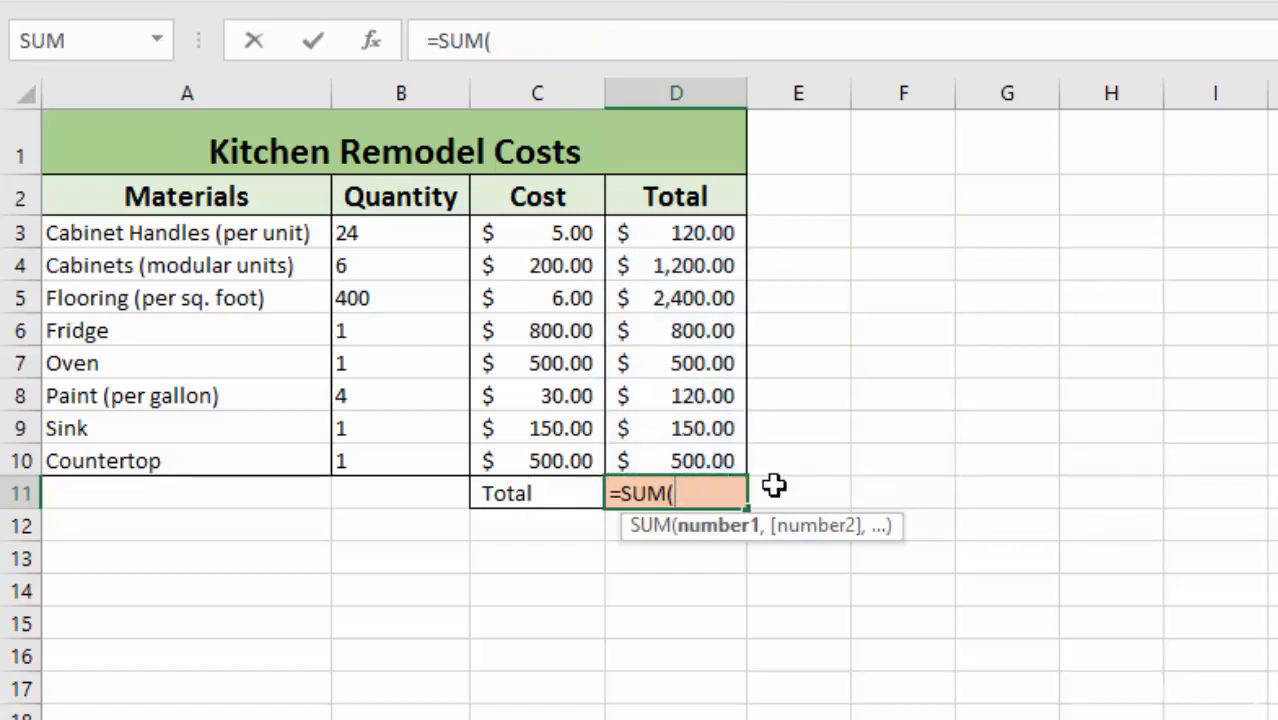
Step: Set the SUM argument in D11 to D3:D10 by extending the reference from D3 and leaving out the formula's own cell
left_click(696, 233)
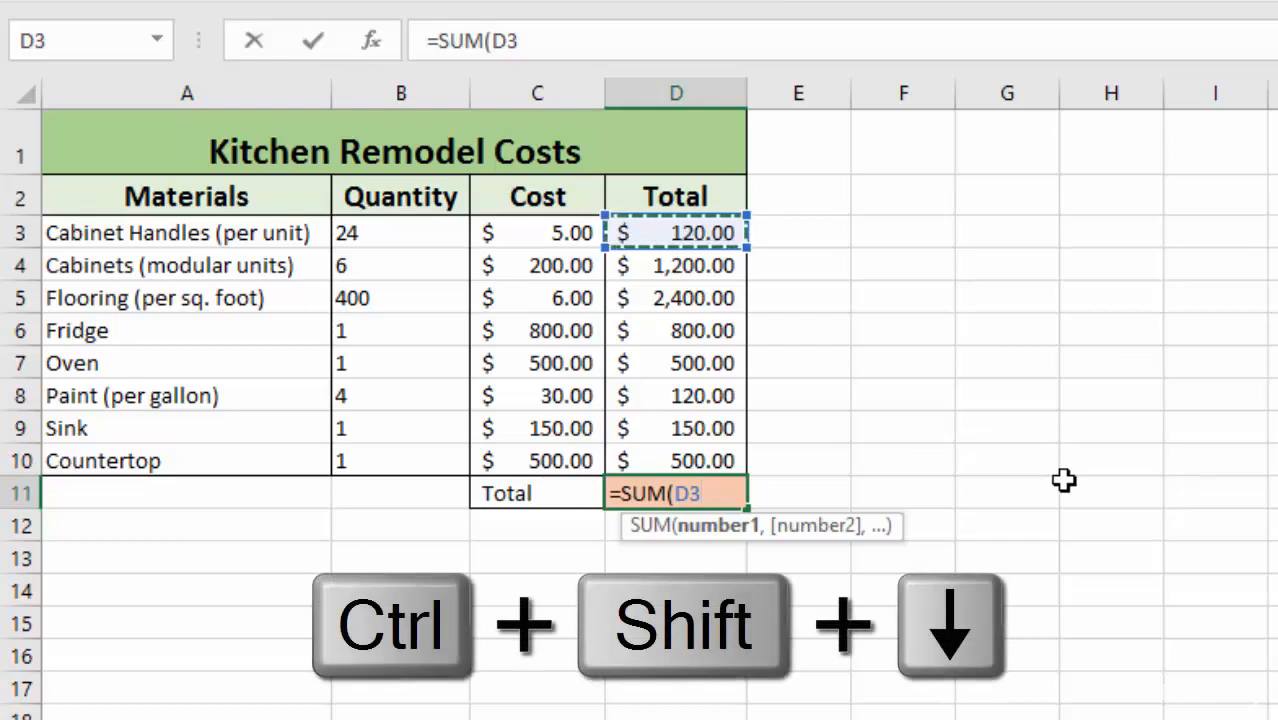
key("ctrl+shift+Down")
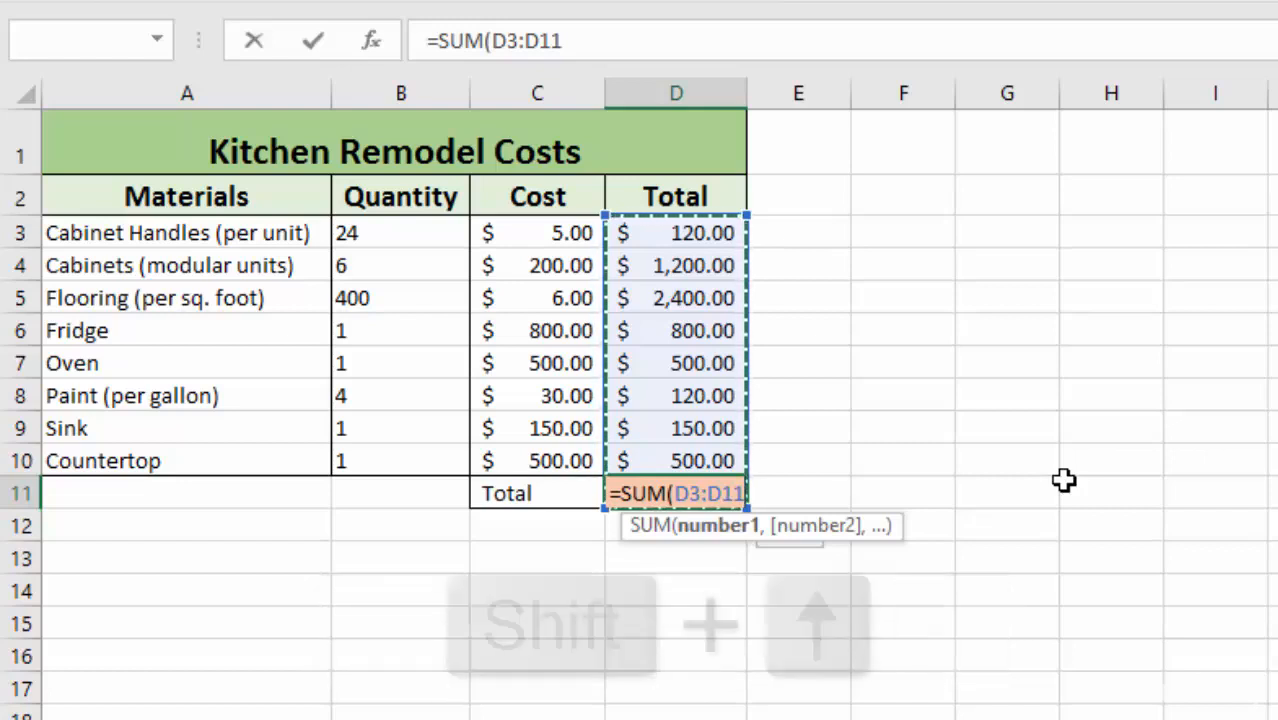
key("shift+Up")
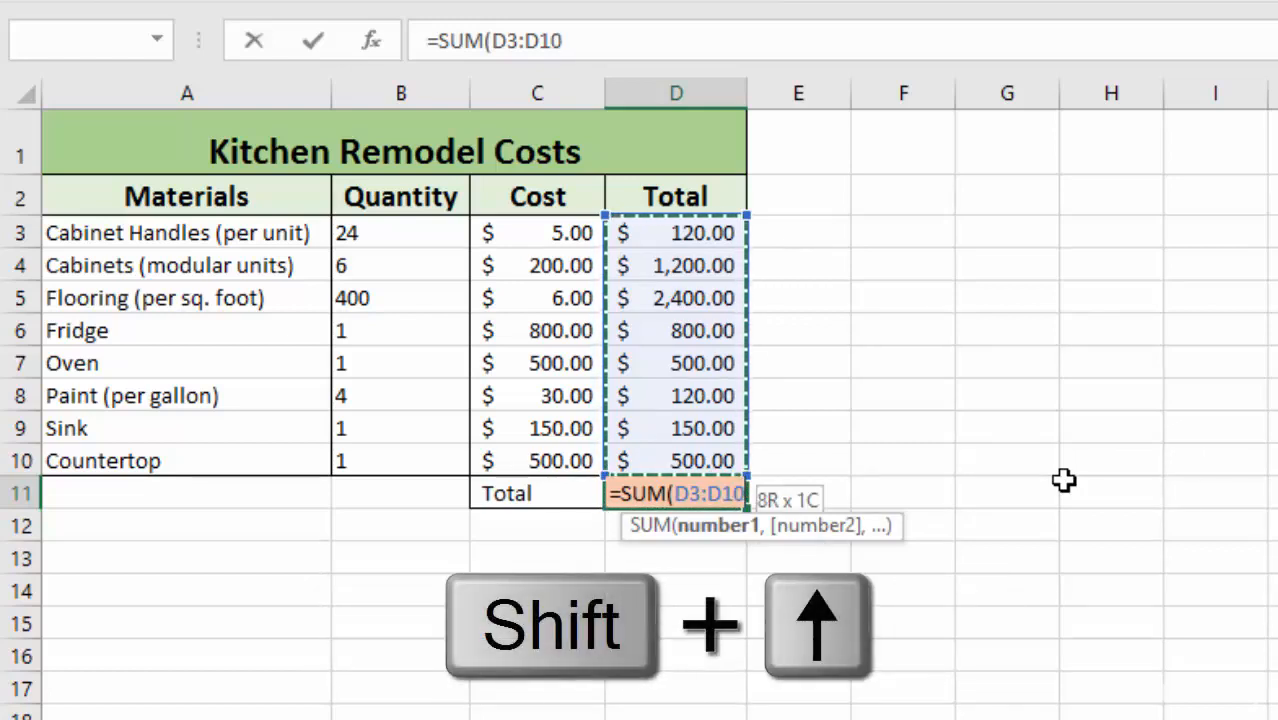